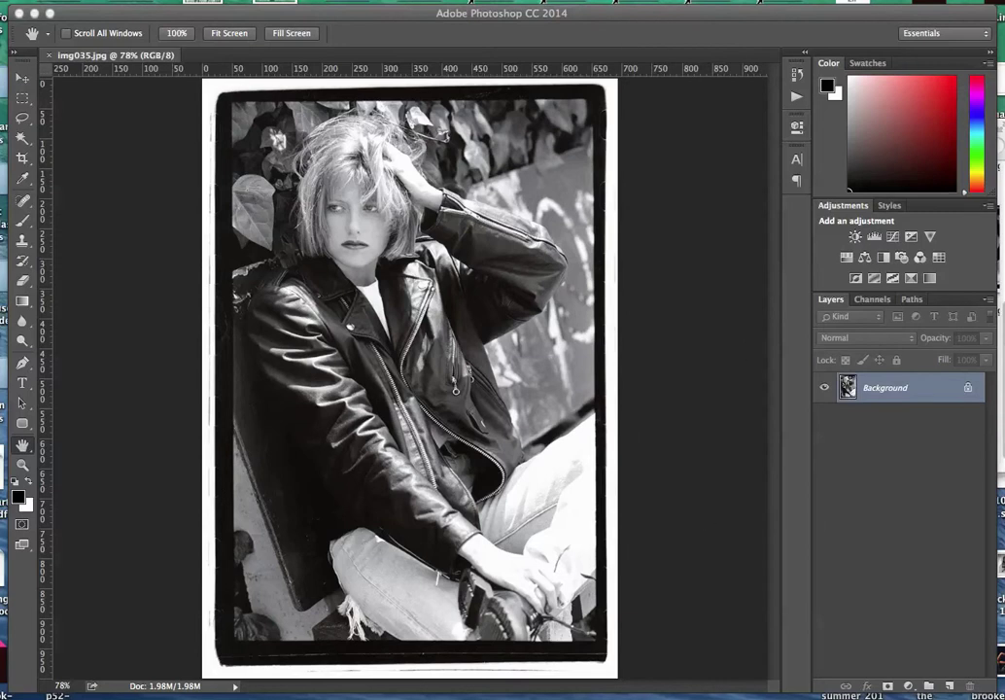
Step: Zoom into the dark jacket area to inspect the dust and scratches
{"action": "left_click", "coordinate": [25, 469]}
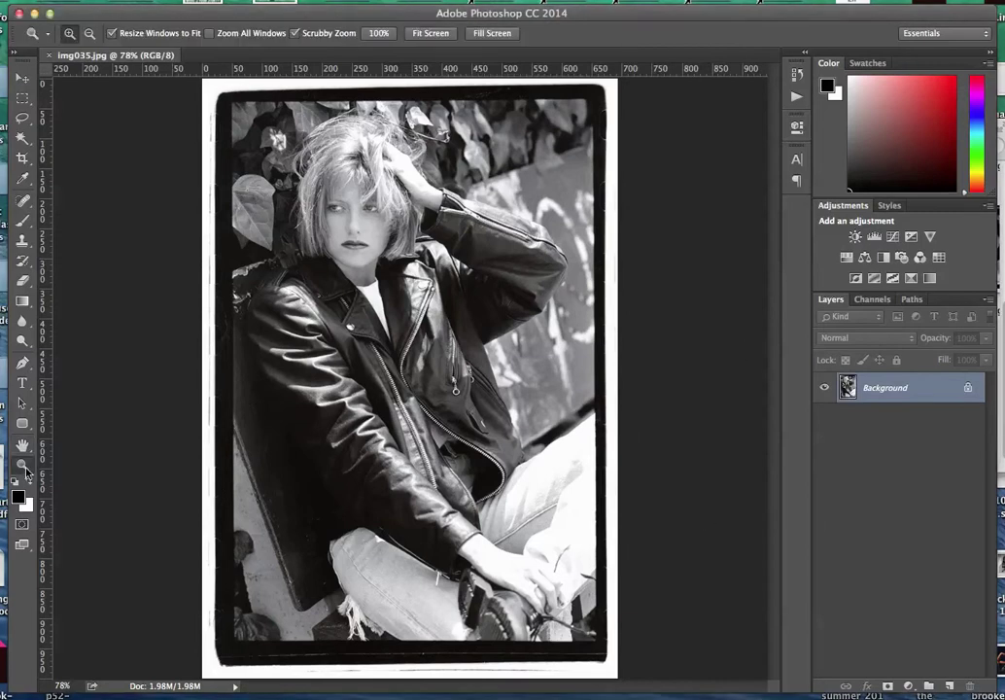
{"action": "left_click", "coordinate": [273, 443]}
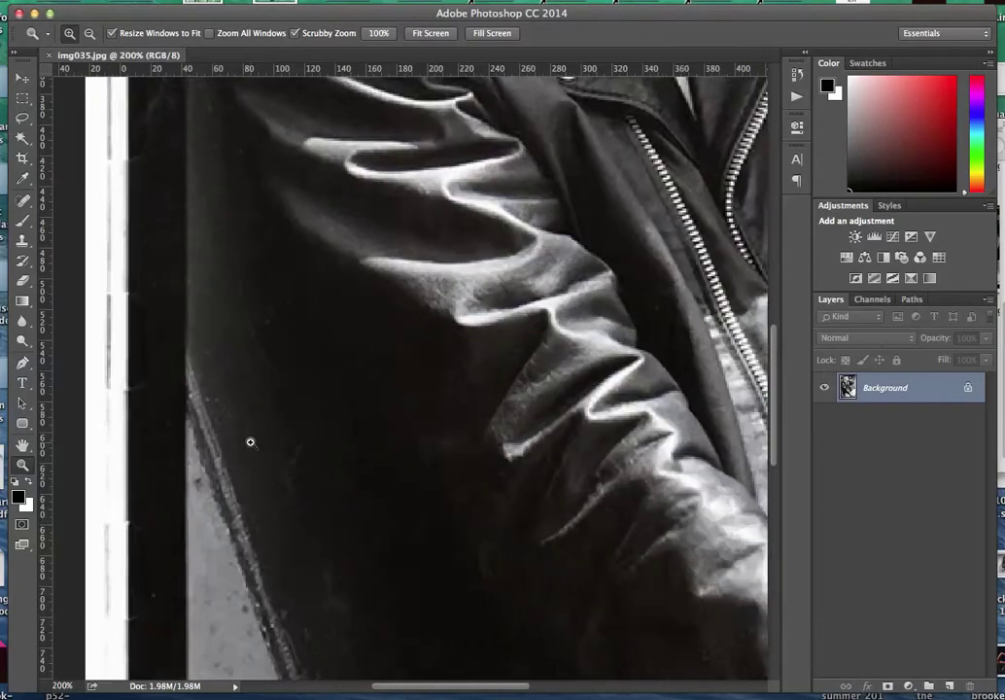
{"action": "left_click", "coordinate": [250, 443]}
{"action": "scroll", "coordinate": [250, 443], "scroll_direction": "down", "scroll_amount": 2}
{"action": "scroll", "coordinate": [250, 443], "scroll_direction": "down", "scroll_amount": 2}
{"action": "scroll", "coordinate": [249, 442], "scroll_direction": "down", "scroll_amount": 2}
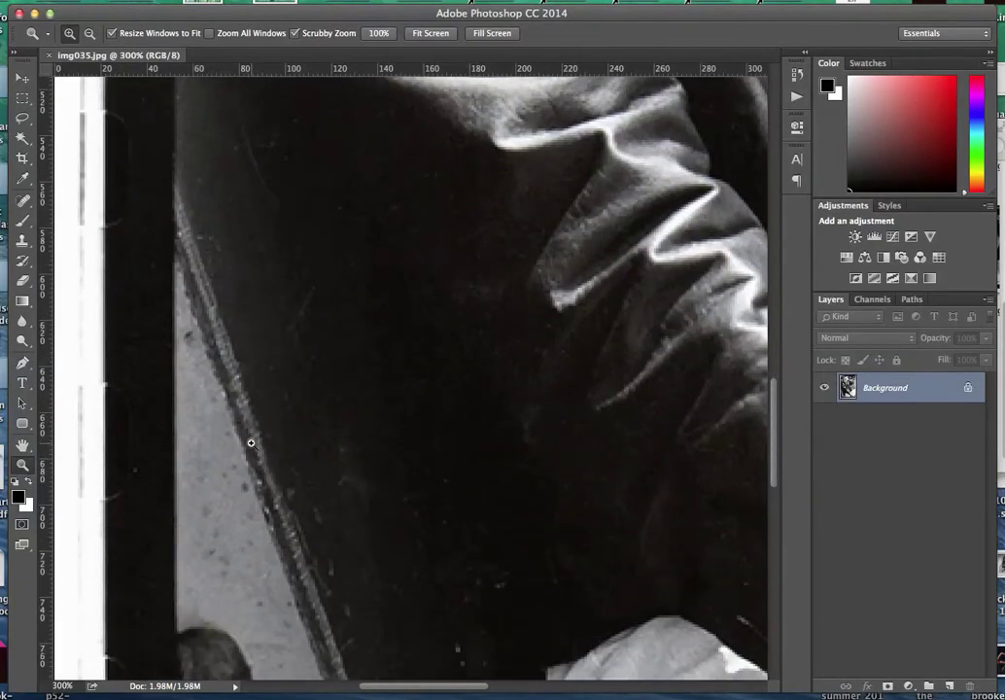
{"action": "scroll", "coordinate": [250, 442], "scroll_direction": "down", "scroll_amount": 2}
{"action": "scroll", "coordinate": [251, 443], "scroll_direction": "down", "scroll_amount": 2}
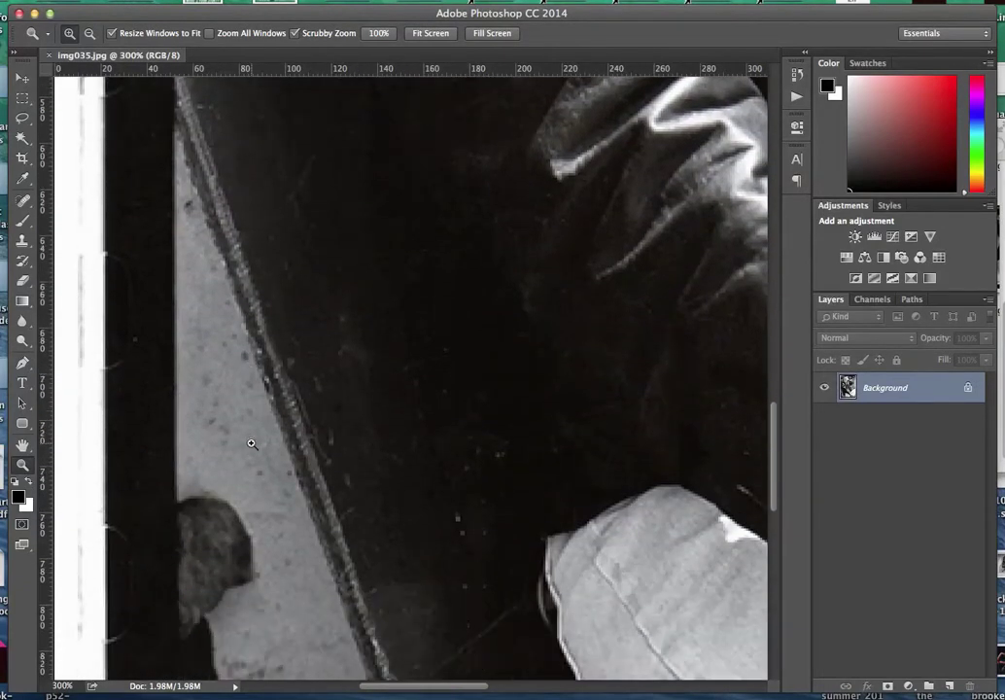
{"action": "scroll", "coordinate": [250, 443], "scroll_direction": "down", "scroll_amount": 2}
{"action": "scroll", "coordinate": [251, 443], "scroll_direction": "down", "scroll_amount": 2}
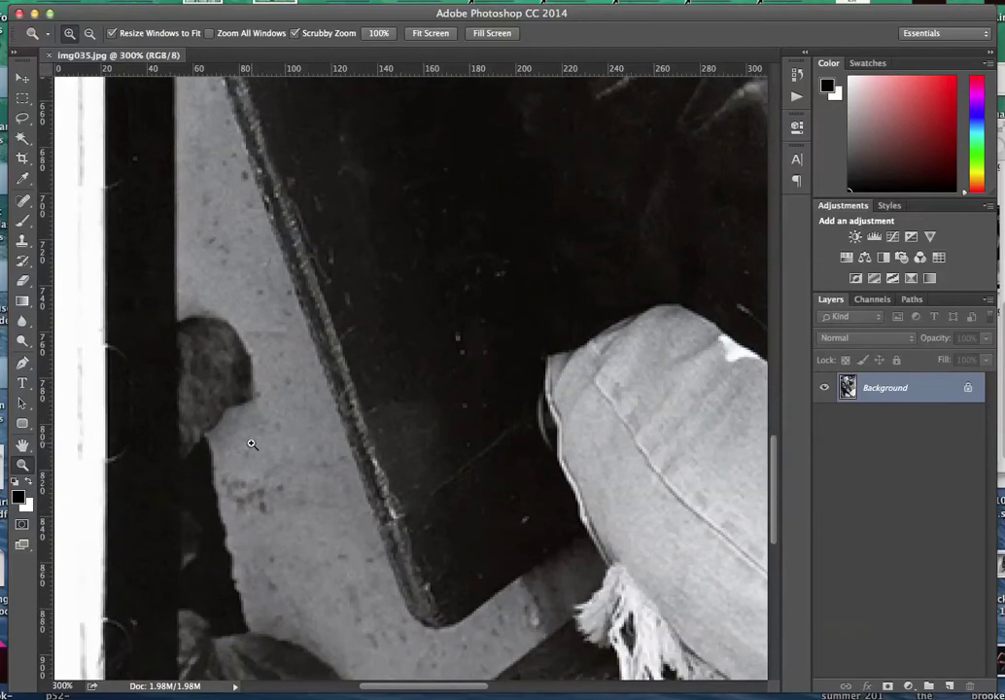
{"action": "scroll", "coordinate": [251, 444], "scroll_direction": "up", "scroll_amount": 2}
{"action": "scroll", "coordinate": [251, 443], "scroll_direction": "up", "scroll_amount": 1}
{"action": "scroll", "coordinate": [250, 444], "scroll_direction": "up", "scroll_amount": 2}
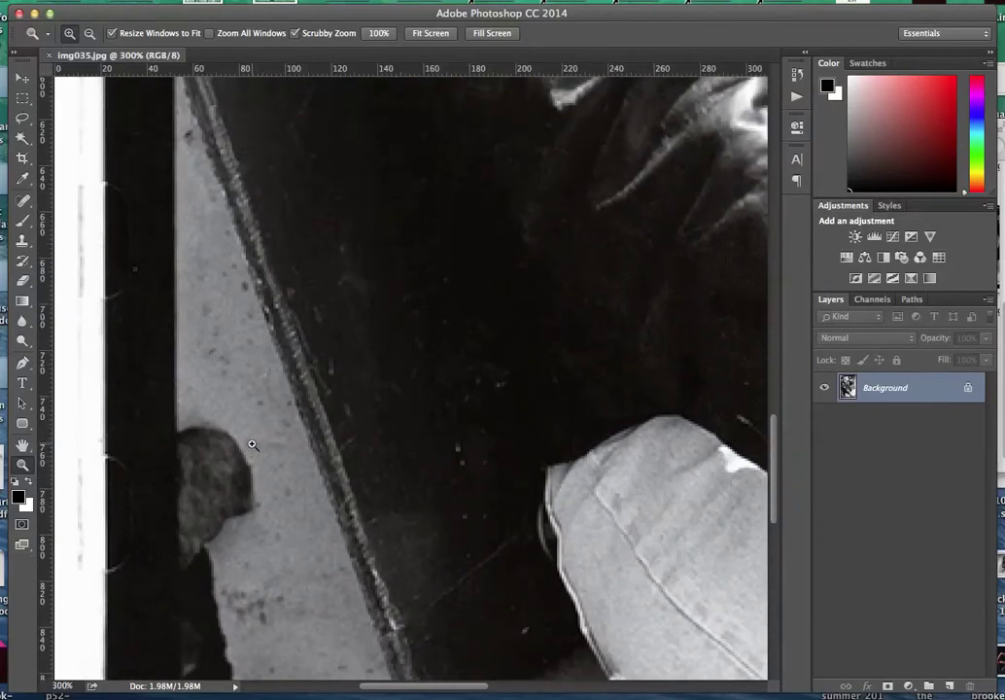
{"action": "scroll", "coordinate": [251, 443], "scroll_direction": "up", "scroll_amount": 2}
{"action": "scroll", "coordinate": [251, 444], "scroll_direction": "up", "scroll_amount": 2}
Step: Fit the portrait on screen and duplicate the Background layer as Background copy
{"action": "double_click", "coordinate": [22, 445]}
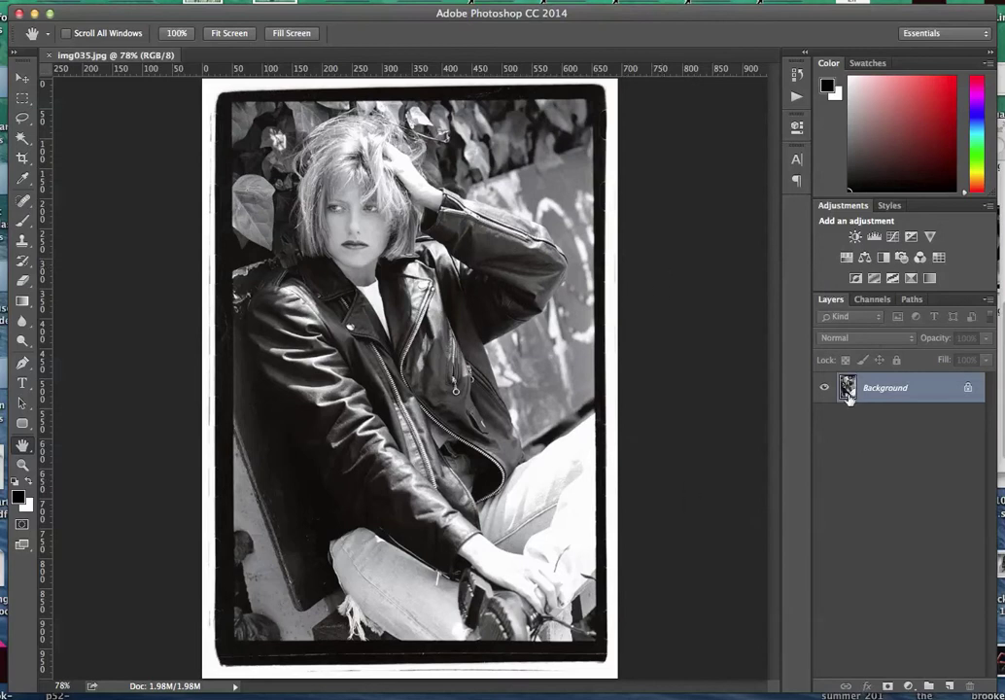
{"action": "left_click_drag", "start_coordinate": [848, 389], "coordinate": [952, 678]}
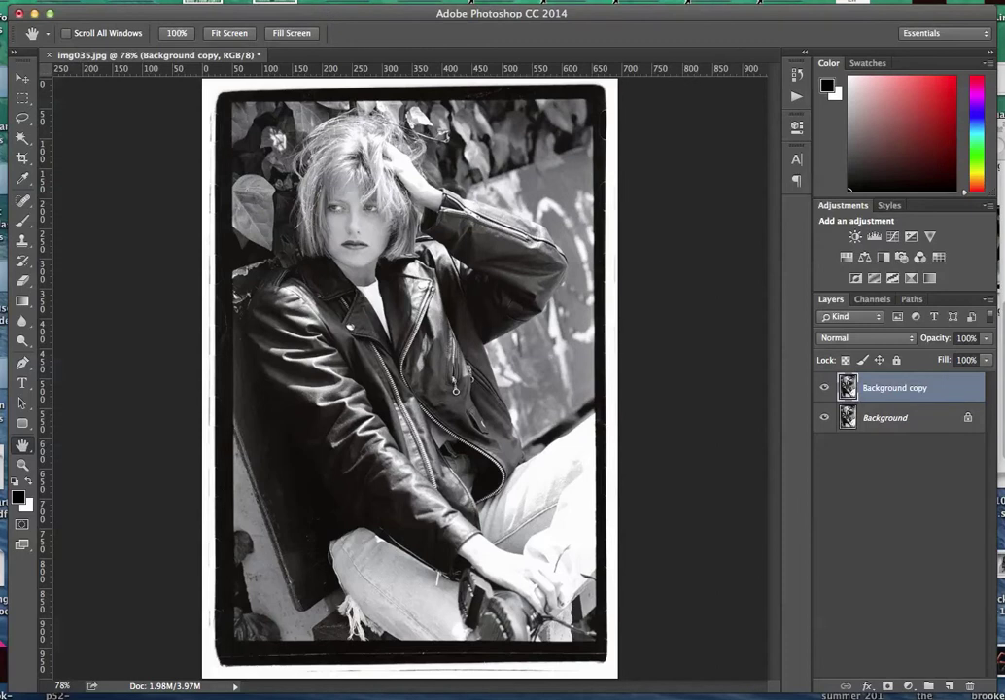
{"action": "left_click", "coordinate": [136, 0]}
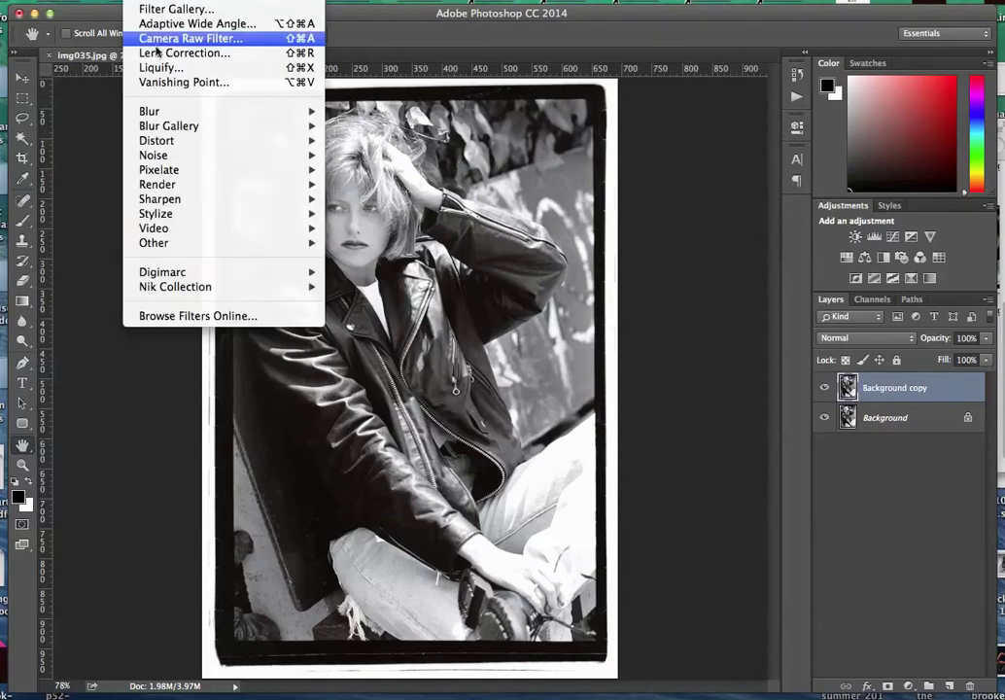
{"action": "mouse_move", "coordinate": [154, 156]}
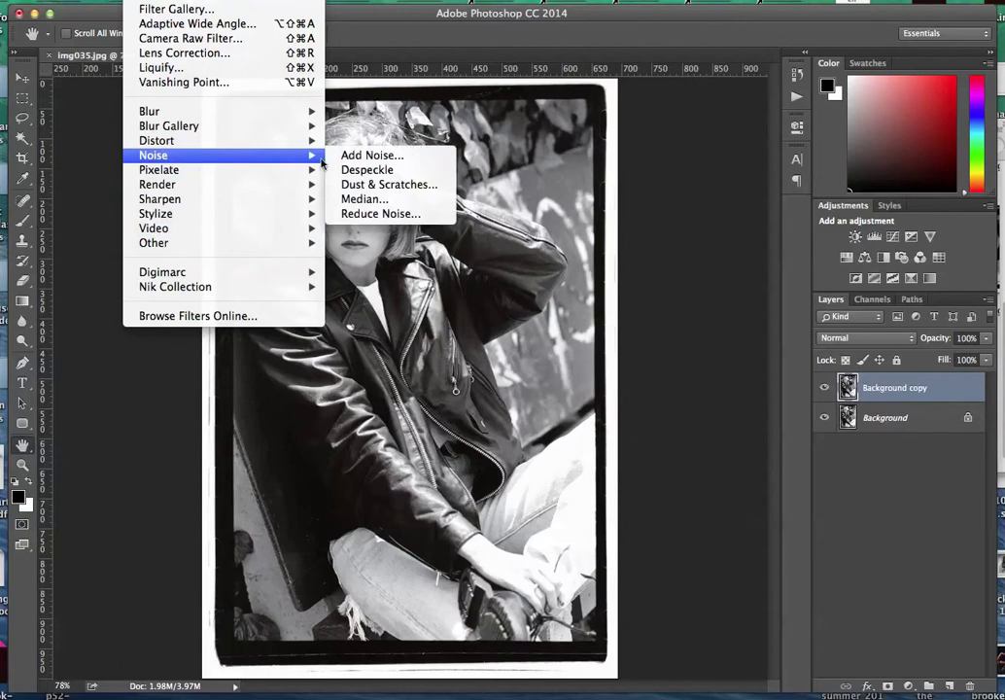
Step: Preview Dust & Scratches at 400% on the diagonal jacket edge
{"action": "left_click", "coordinate": [365, 183]}
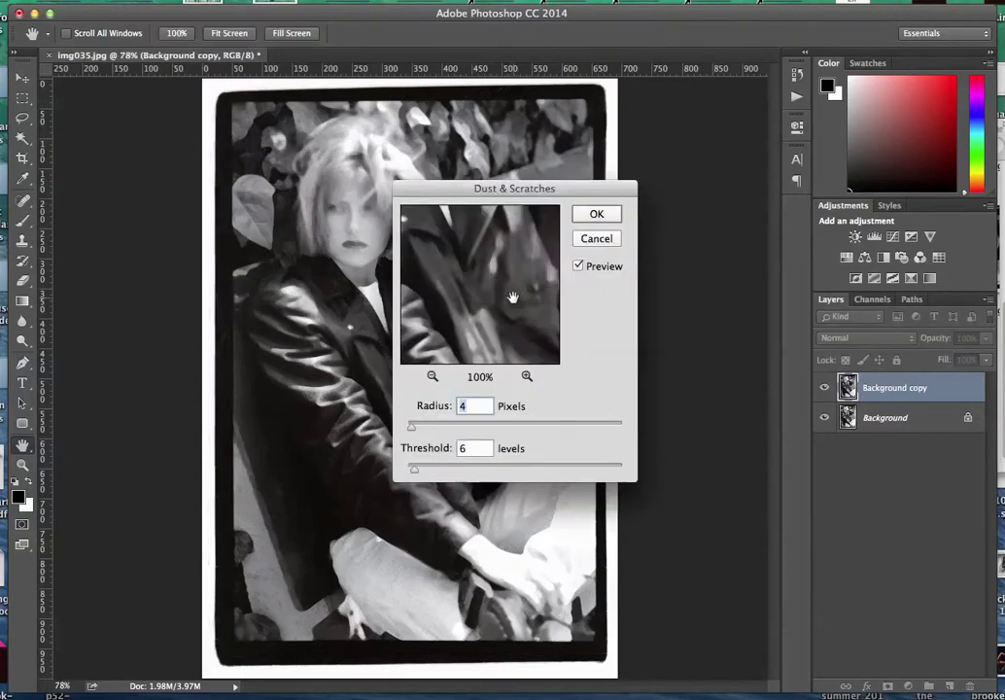
{"action": "left_click_drag", "start_coordinate": [446, 294], "coordinate": [520, 292]}
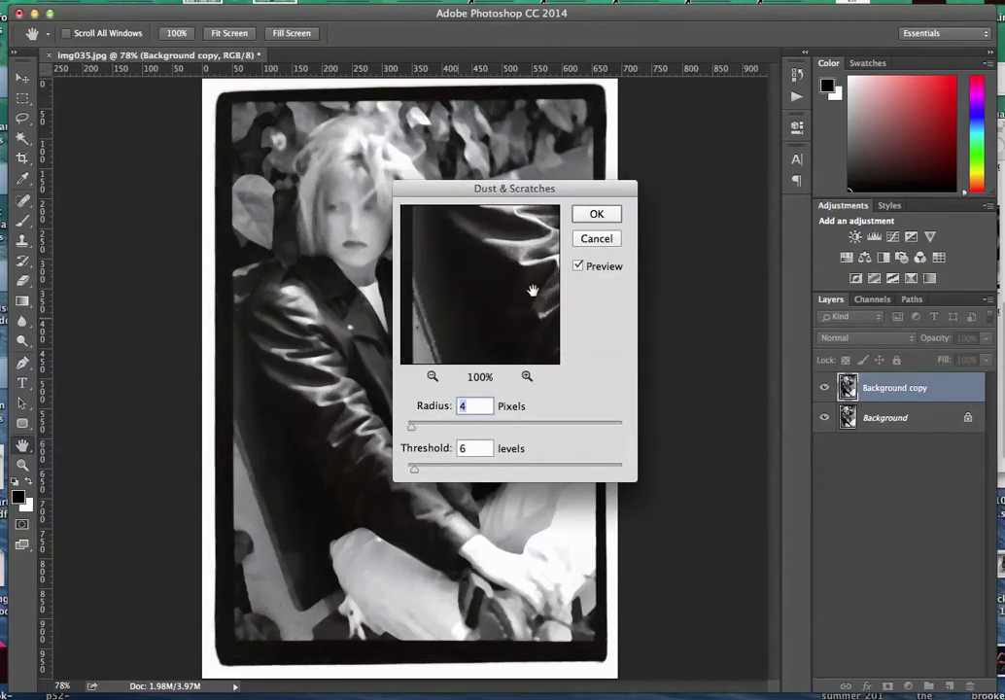
{"action": "left_click_drag", "start_coordinate": [464, 312], "coordinate": [488, 264]}
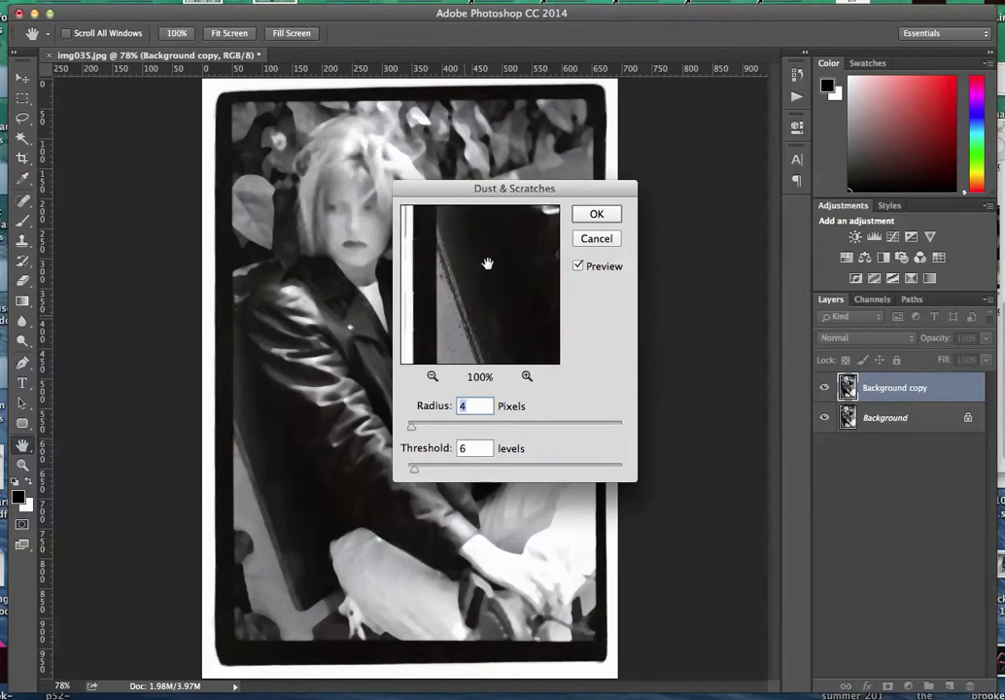
{"action": "left_click", "coordinate": [526, 377]}
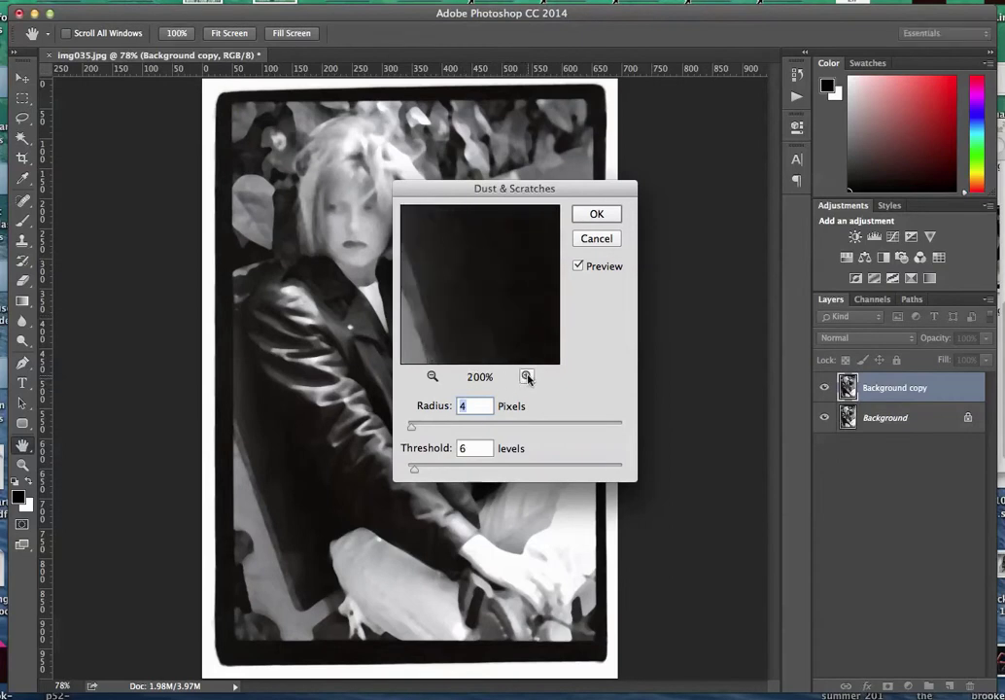
{"action": "left_click", "coordinate": [527, 377]}
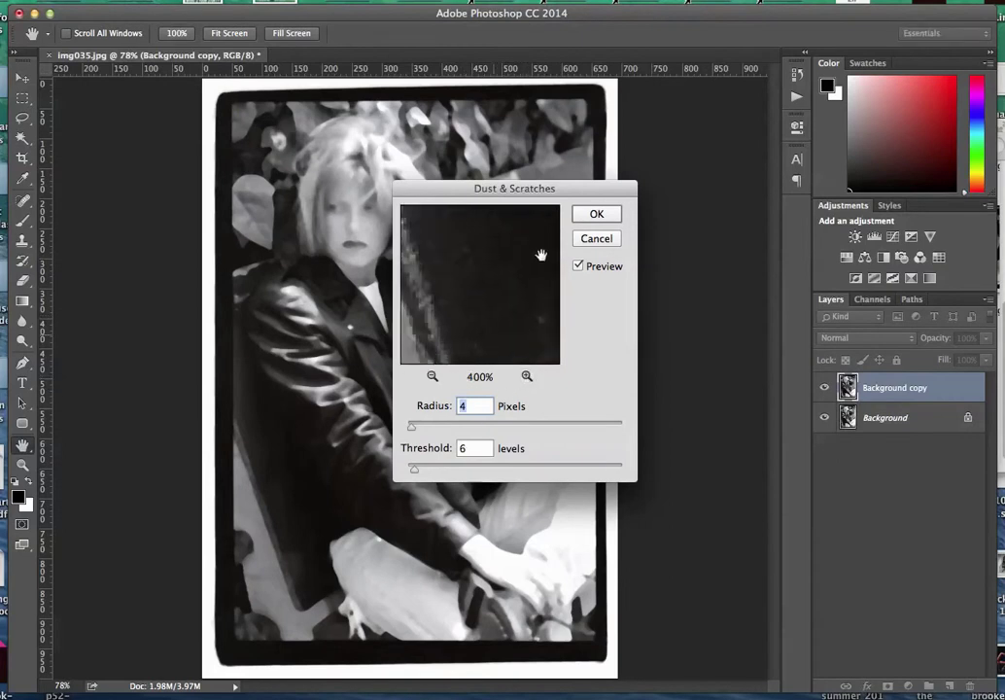
{"action": "mouse_move", "coordinate": [540, 254]}
{"action": "left_mouse_down"}
{"action": "mouse_move", "coordinate": [501, 273]}
{"action": "mouse_move", "coordinate": [482, 270]}
{"action": "left_mouse_up"}
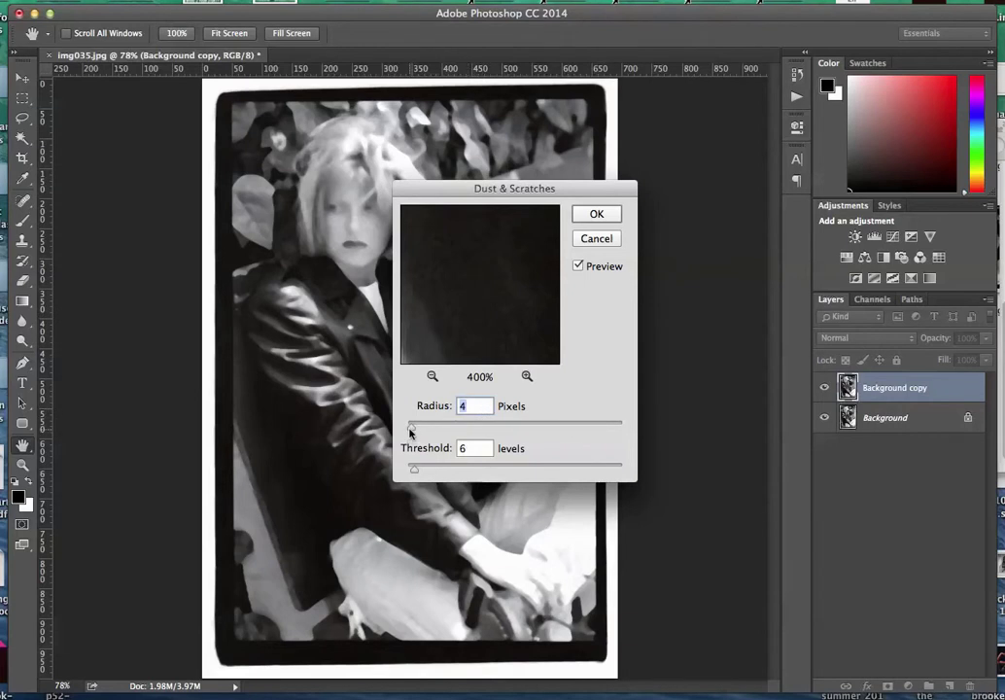
Step: Set Radius to 1 pixel and Threshold to 3 levels, then apply the filter
{"action": "left_click_drag", "start_coordinate": [408, 433], "coordinate": [406, 432]}
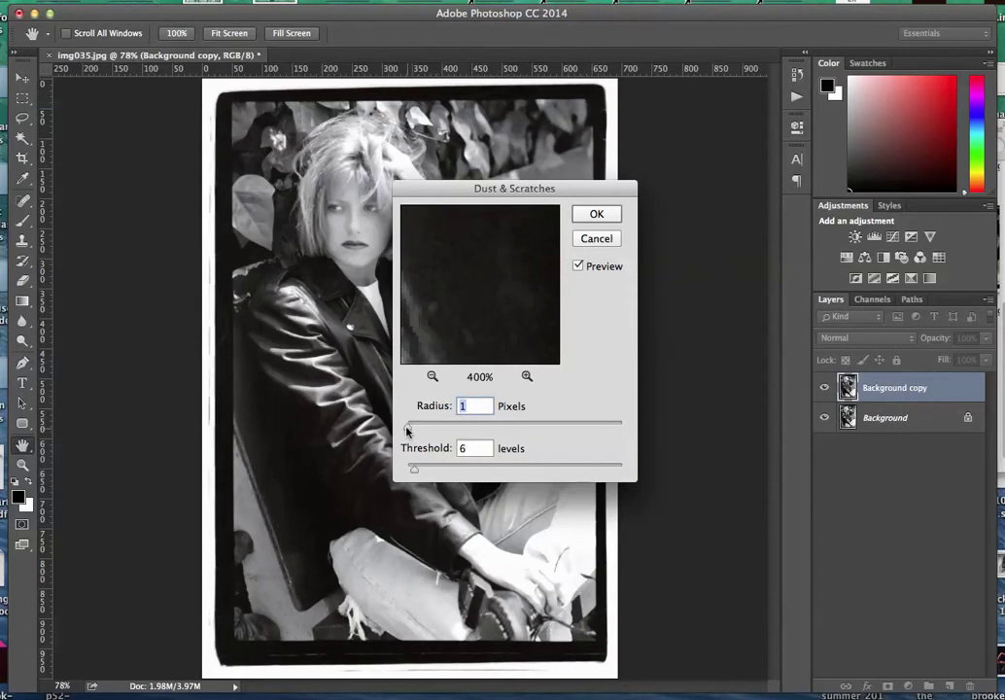
{"action": "mouse_move", "coordinate": [473, 342]}
{"action": "left_mouse_down"}
{"action": "mouse_move", "coordinate": [523, 320]}
{"action": "mouse_move", "coordinate": [513, 307]}
{"action": "left_mouse_up"}
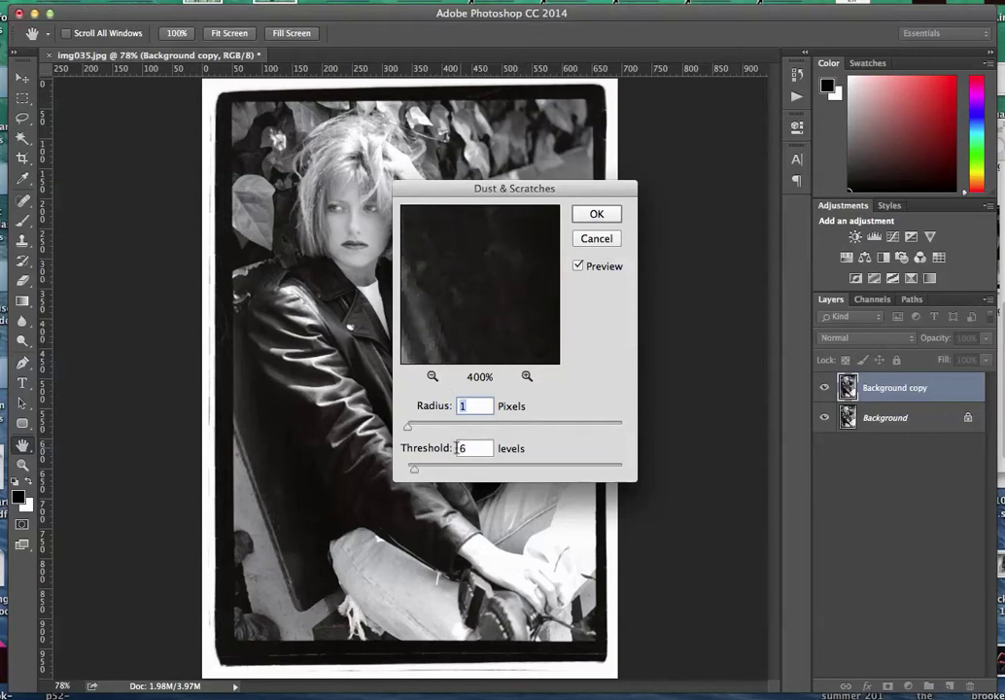
{"action": "left_click_drag", "start_coordinate": [413, 472], "coordinate": [411, 473]}
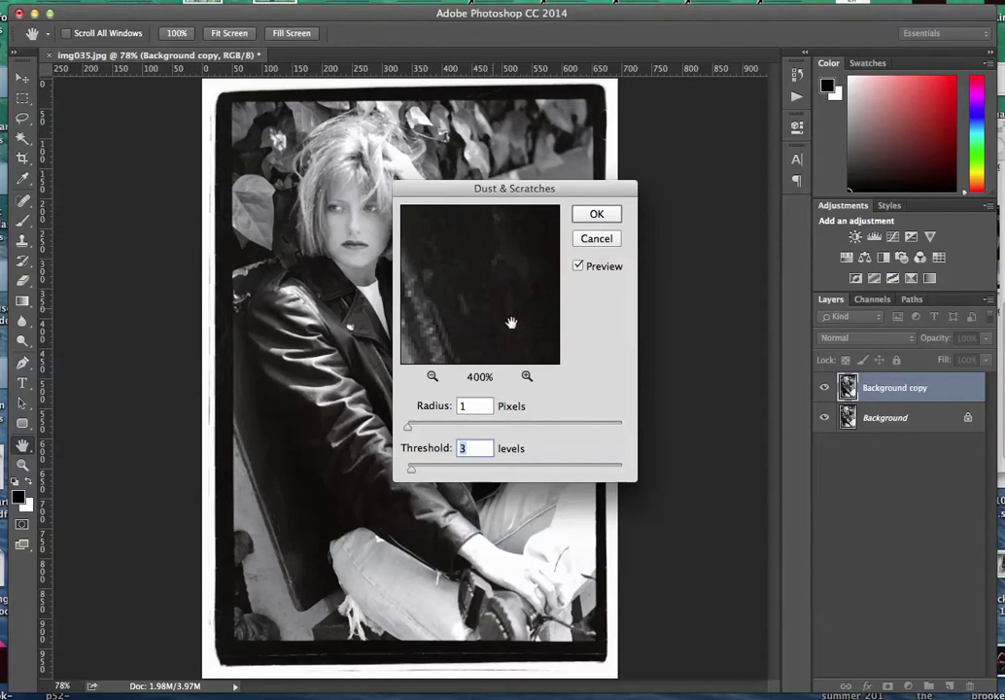
{"action": "mouse_move", "coordinate": [512, 321]}
{"action": "left_mouse_down"}
{"action": "mouse_move", "coordinate": [486, 292]}
{"action": "mouse_move", "coordinate": [501, 314]}
{"action": "left_mouse_up"}
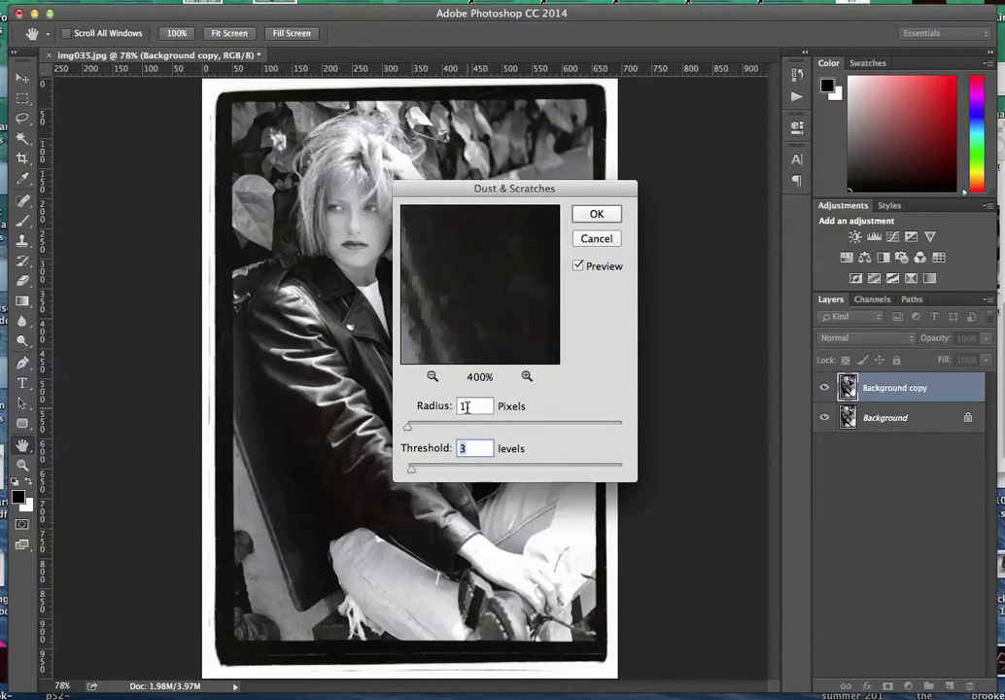
{"action": "left_click", "coordinate": [596, 215]}
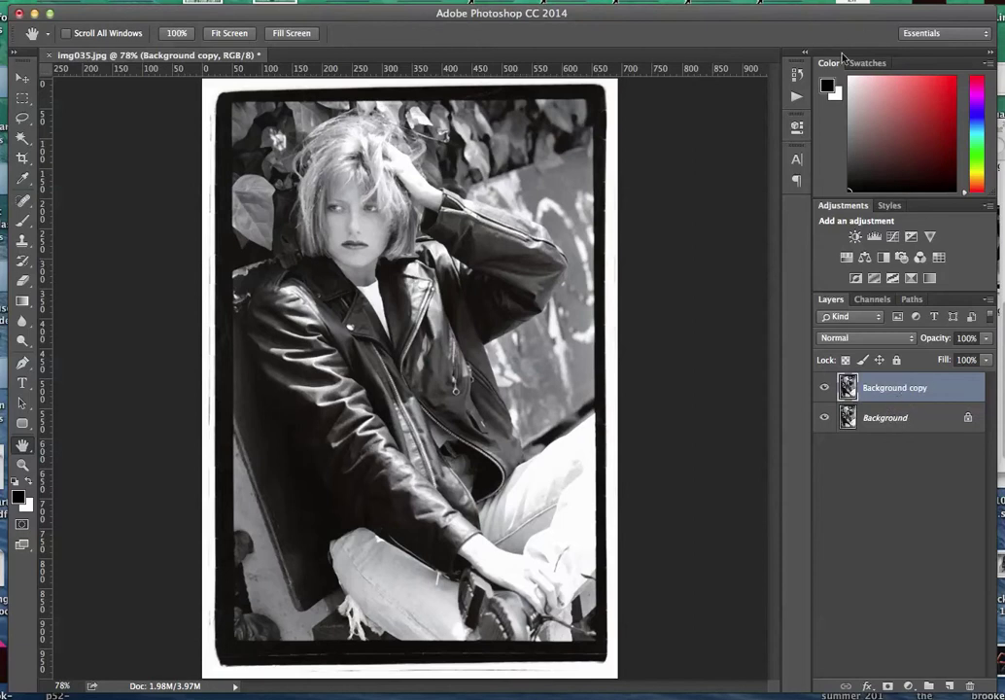
Step: Revert to the Duplicate Layer history state with Dust & Scratches as the History Brush source
{"action": "left_click", "coordinate": [798, 76]}
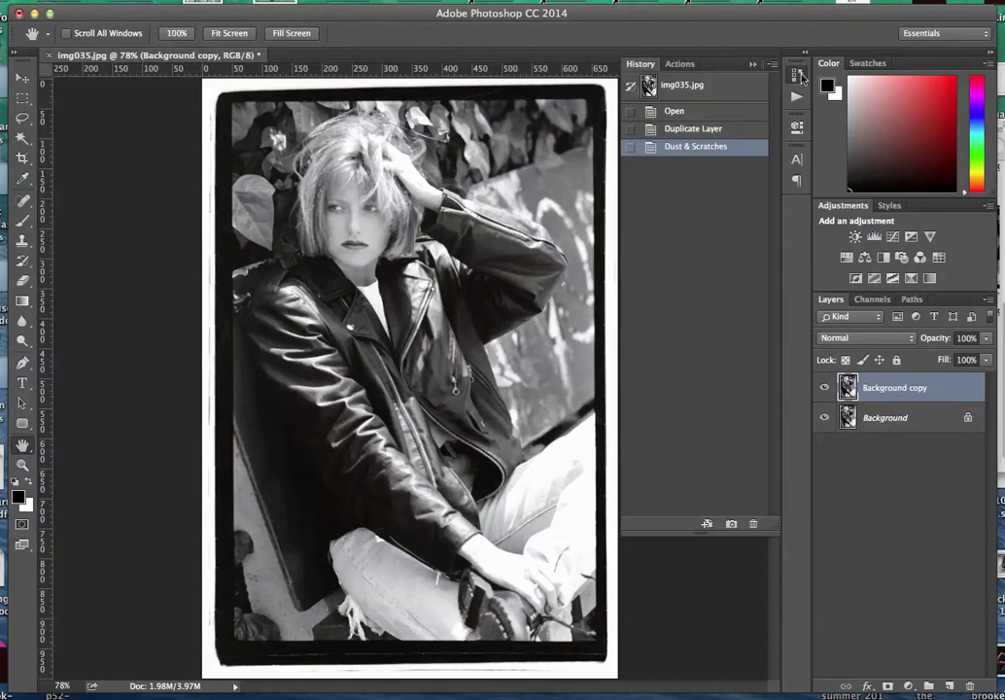
{"action": "left_click", "coordinate": [702, 132]}
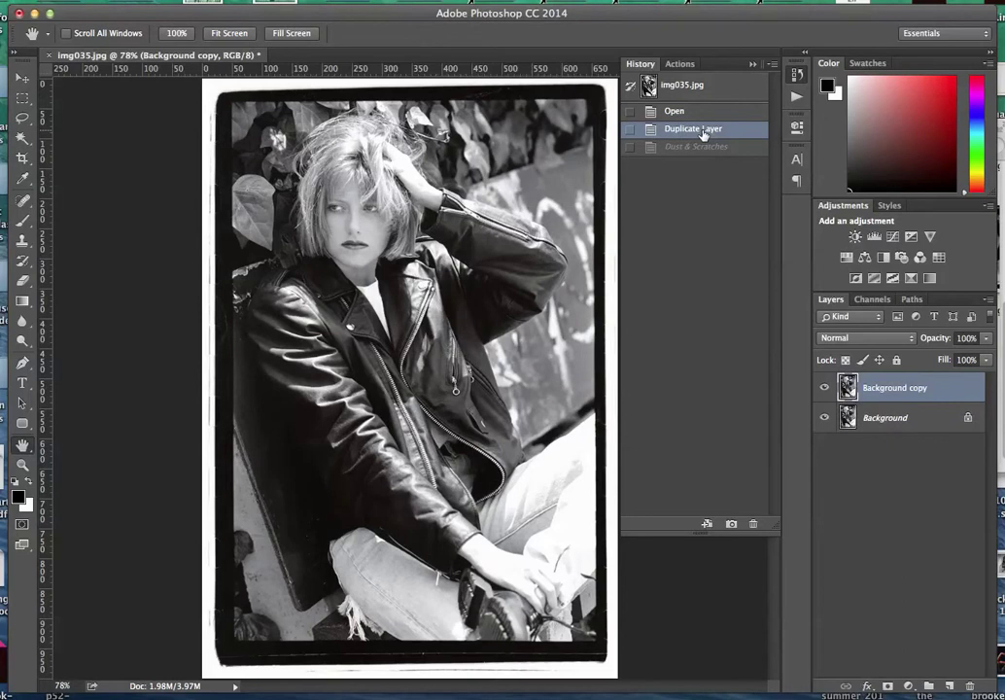
{"action": "left_click", "coordinate": [23, 260]}
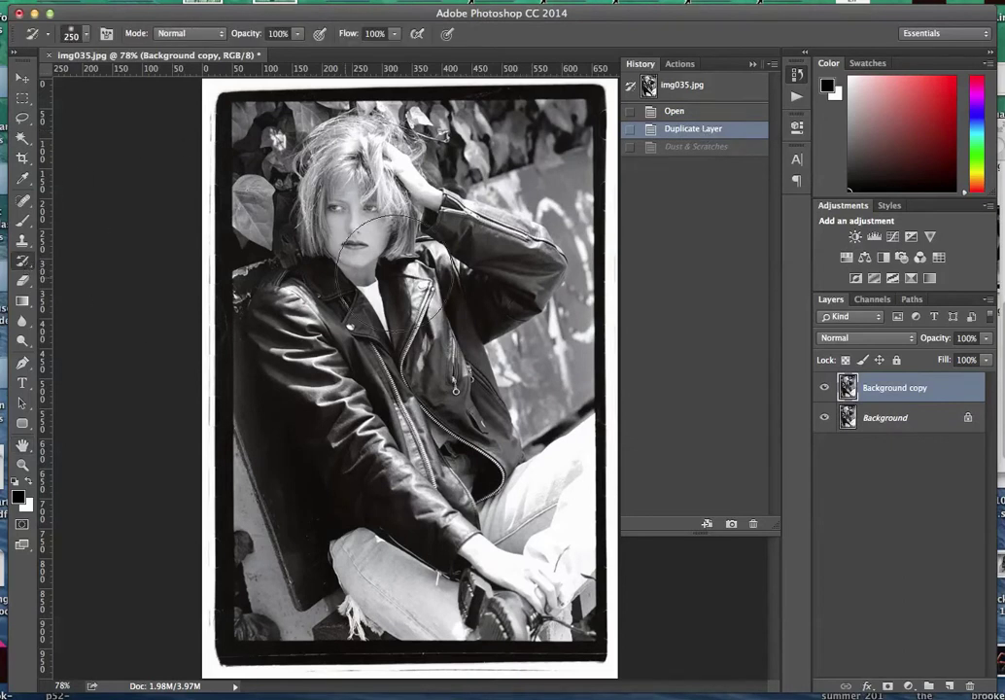
{"action": "left_click", "coordinate": [629, 148]}
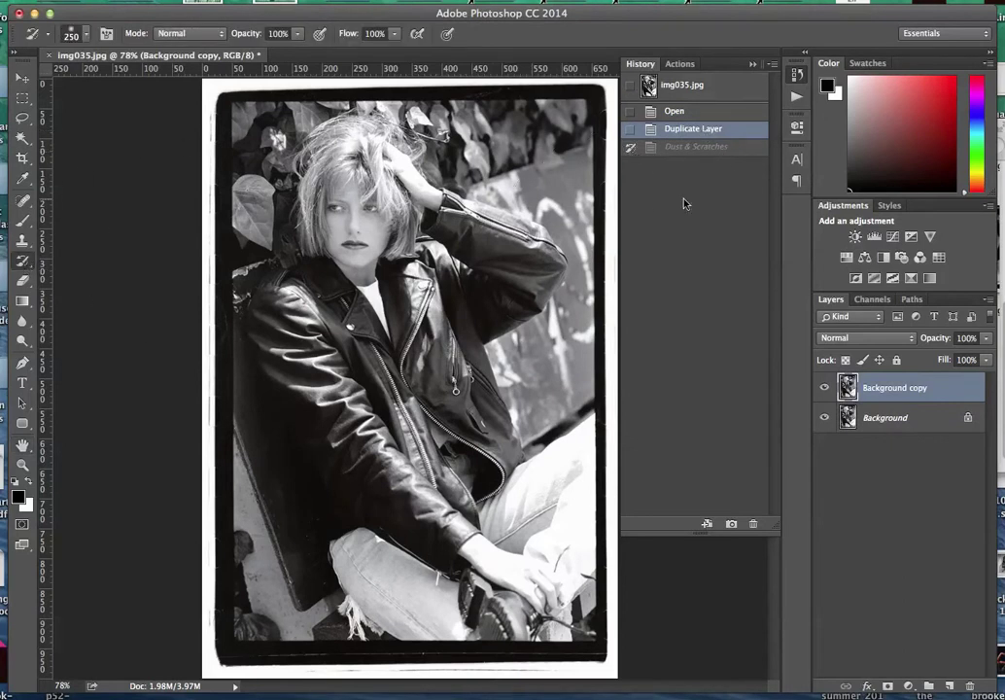
Step: Zoom to 400% on the lower-left jacket and set the History Brush to Darken mode
{"action": "left_click", "coordinate": [25, 468]}
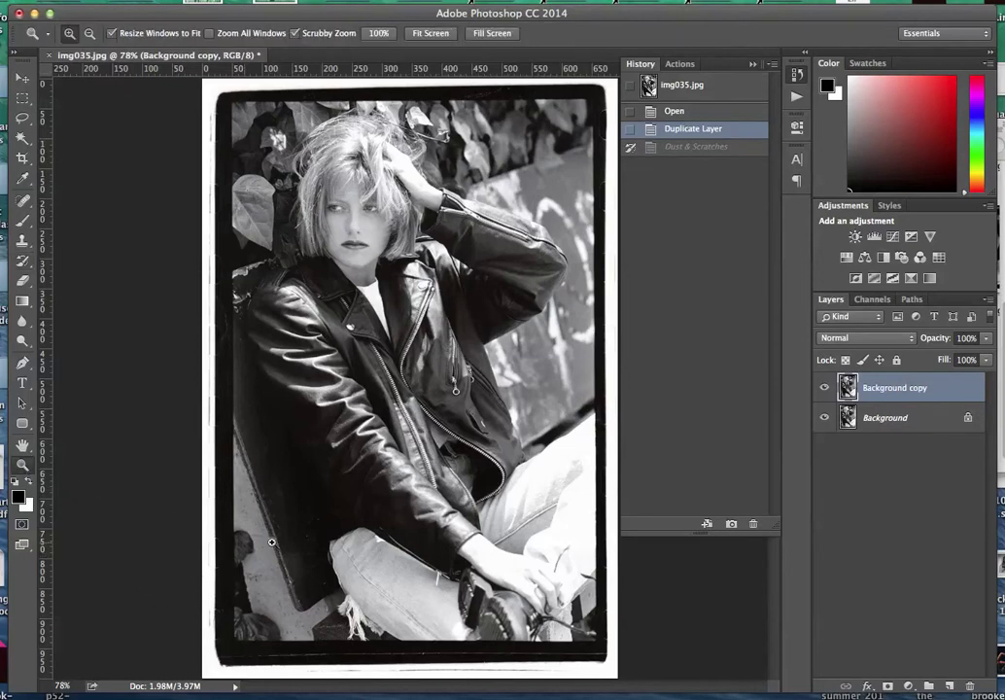
{"action": "left_click", "coordinate": [303, 541]}
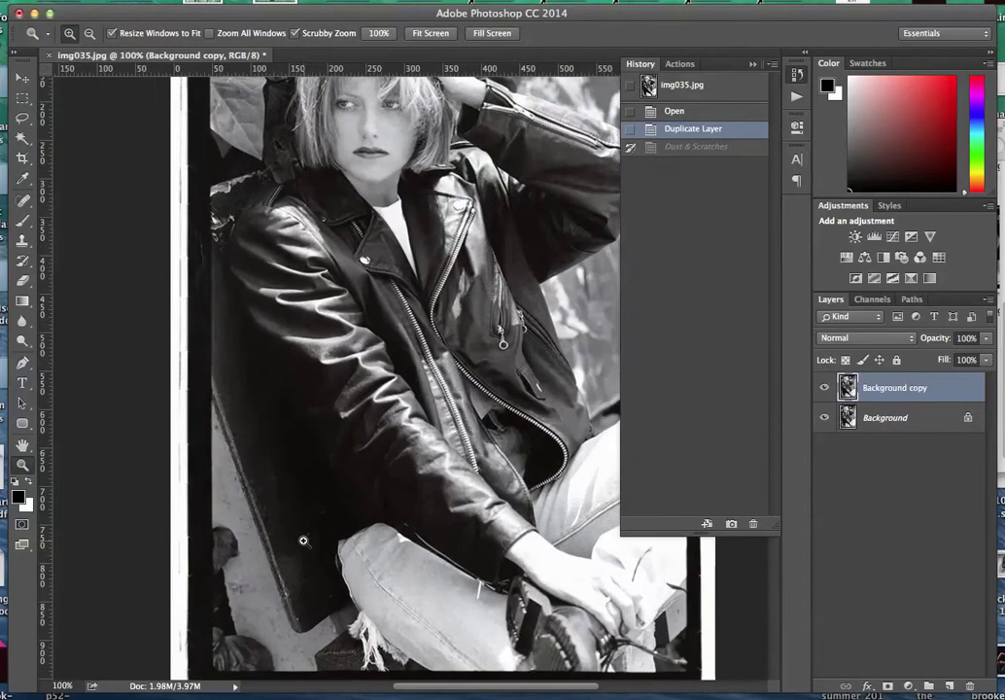
{"action": "left_click", "coordinate": [263, 552]}
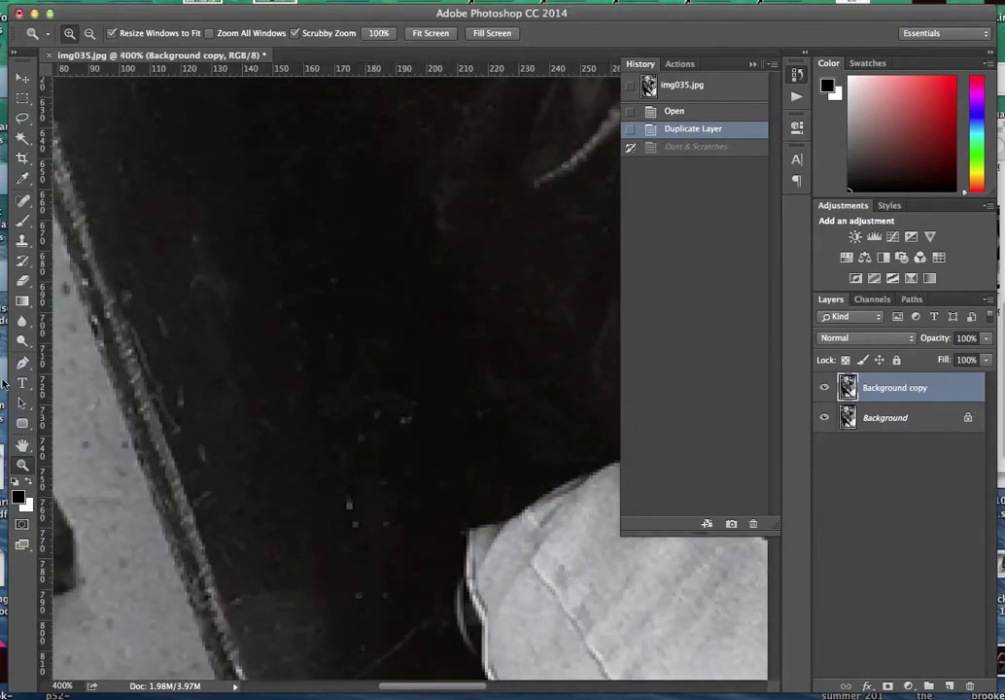
{"action": "left_click", "coordinate": [22, 260]}
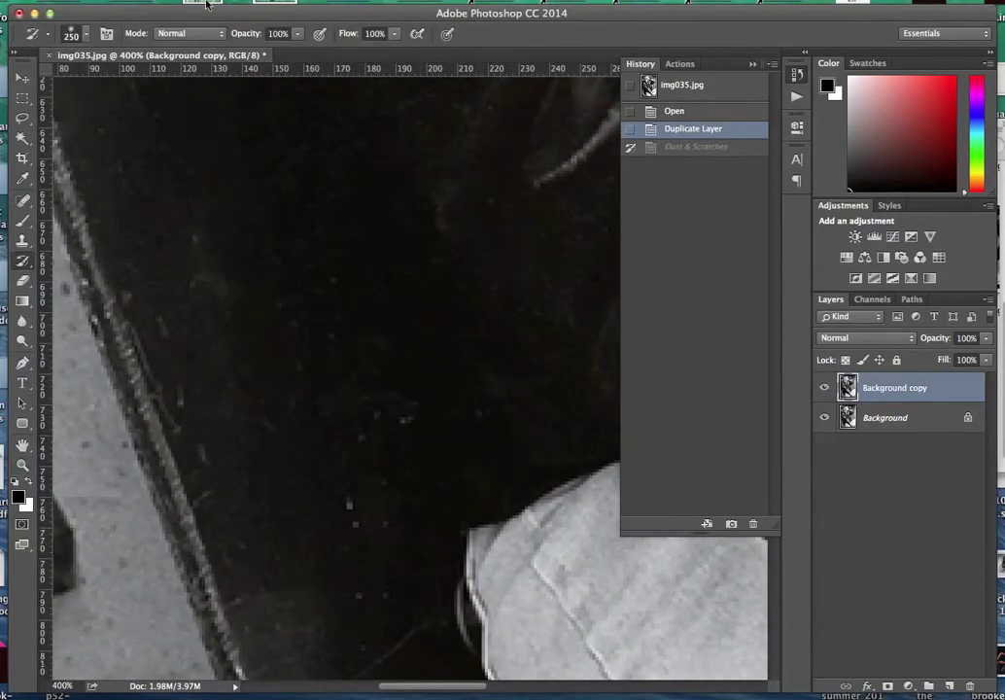
{"action": "left_click", "coordinate": [223, 37]}
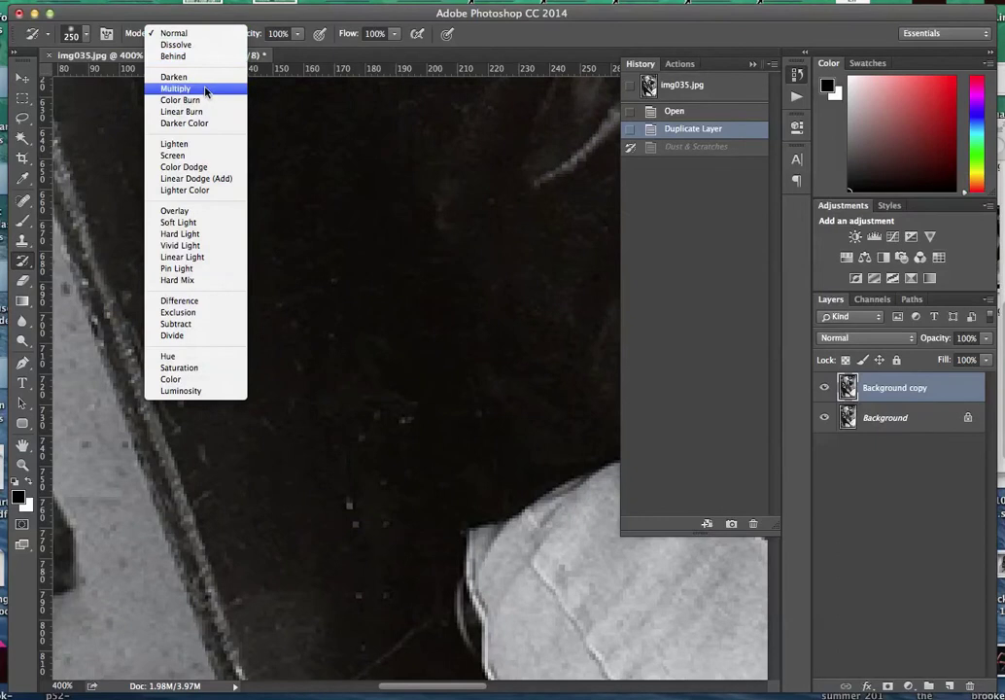
{"action": "left_click", "coordinate": [205, 78]}
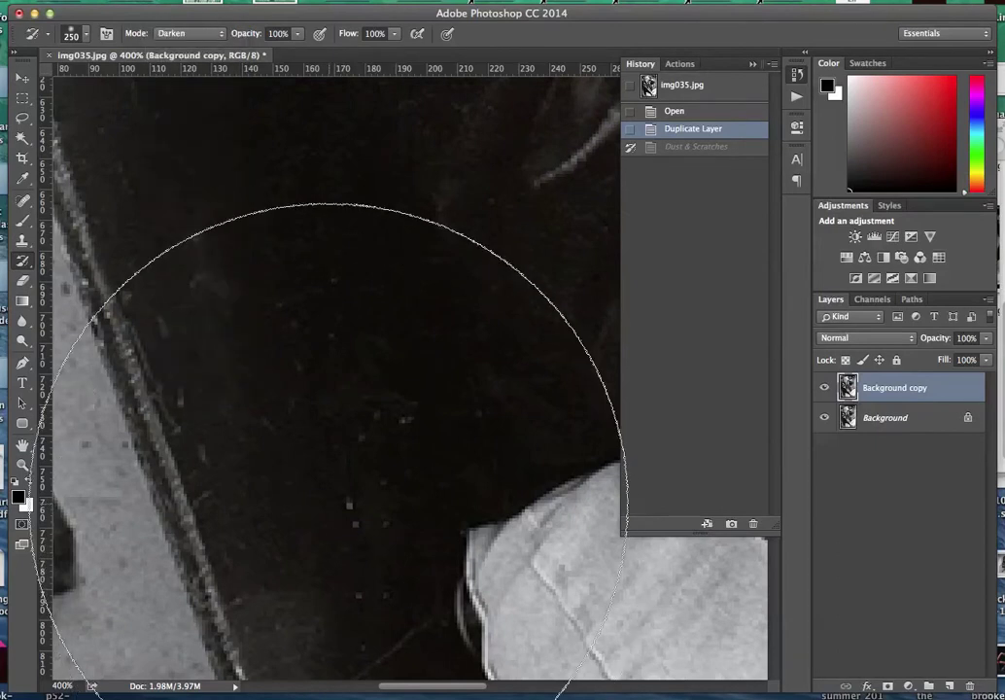
Step: Shrink the brush to 80 px and dab out light specks across the dark jacket
{"action": "key", "text": "bracketleft"}
{"action": "key", "text": "bracketleft"}
{"action": "key", "text": "bracketleft"}
{"action": "key", "text": "bracketleft"}
{"action": "key", "text": "bracketleft"}
{"action": "key", "text": "bracketleft"}
{"action": "left_click", "coordinate": [321, 539]}
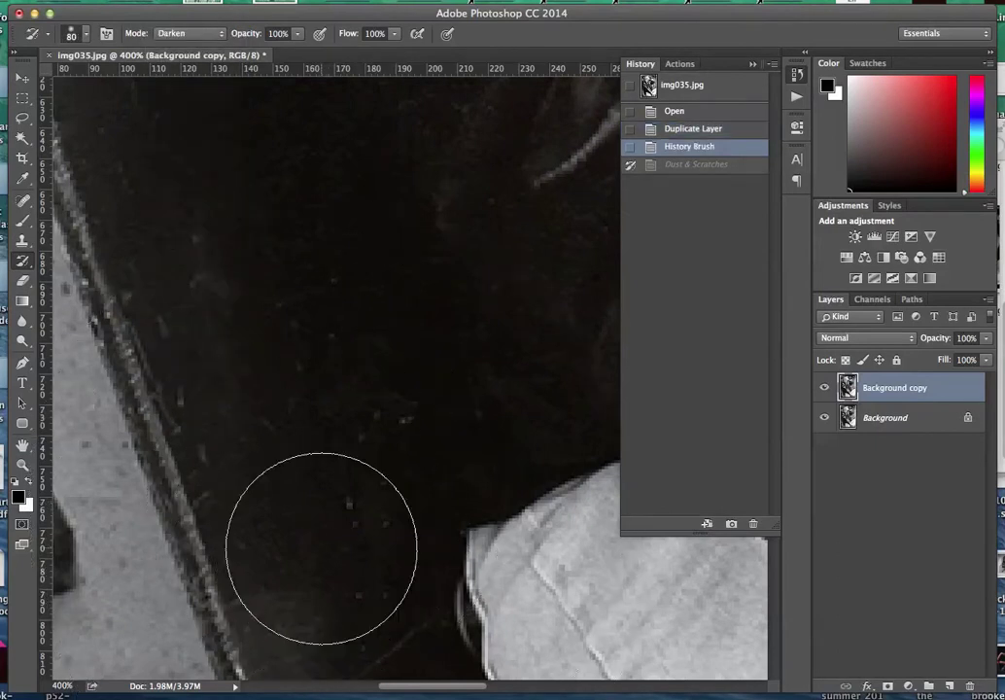
{"action": "left_click", "coordinate": [349, 475]}
{"action": "left_click", "coordinate": [178, 422]}
{"action": "left_click", "coordinate": [175, 404]}
{"action": "left_click", "coordinate": [160, 350]}
{"action": "left_click", "coordinate": [146, 294]}
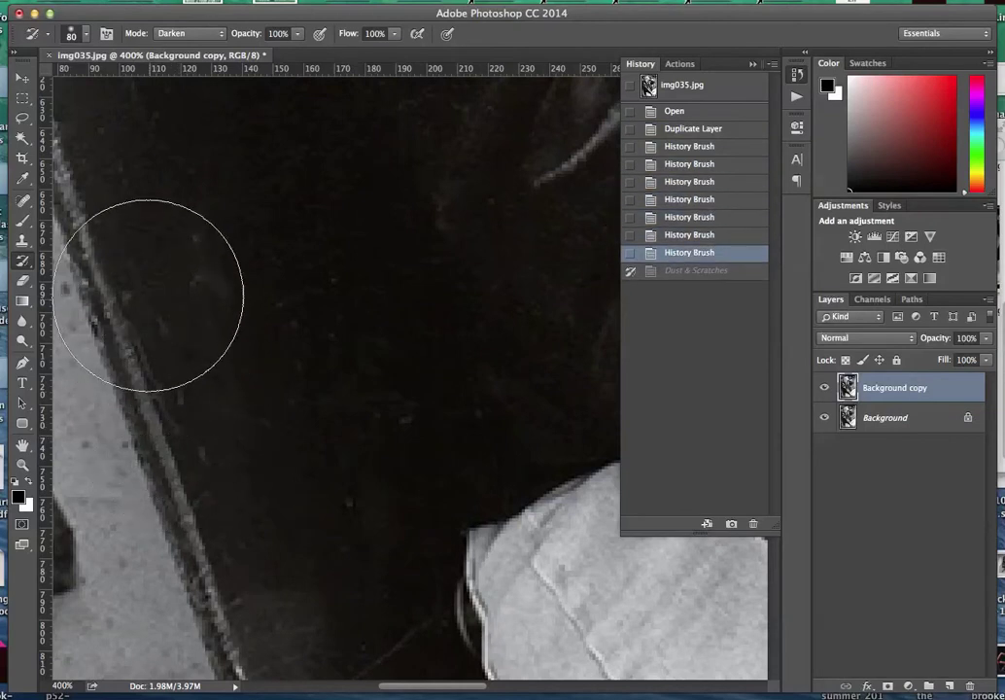
{"action": "left_click", "coordinate": [184, 340]}
{"action": "left_click", "coordinate": [224, 457]}
{"action": "left_click", "coordinate": [263, 525]}
{"action": "left_click", "coordinate": [281, 467]}
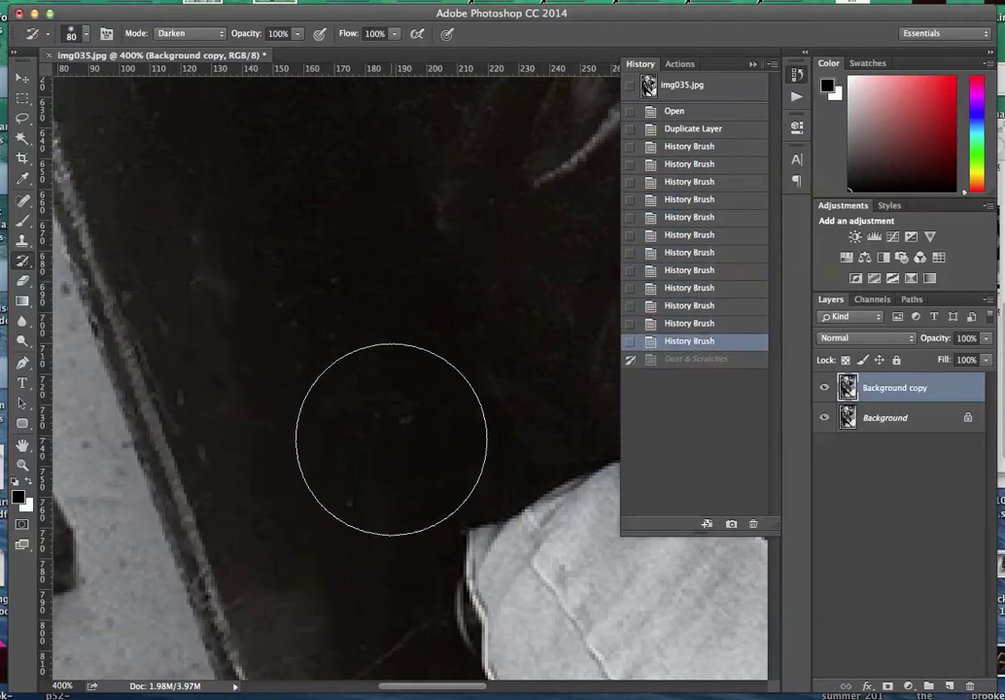
{"action": "left_click", "coordinate": [292, 341]}
{"action": "left_click", "coordinate": [212, 277]}
{"action": "left_click", "coordinate": [194, 243]}
{"action": "left_click", "coordinate": [180, 207]}
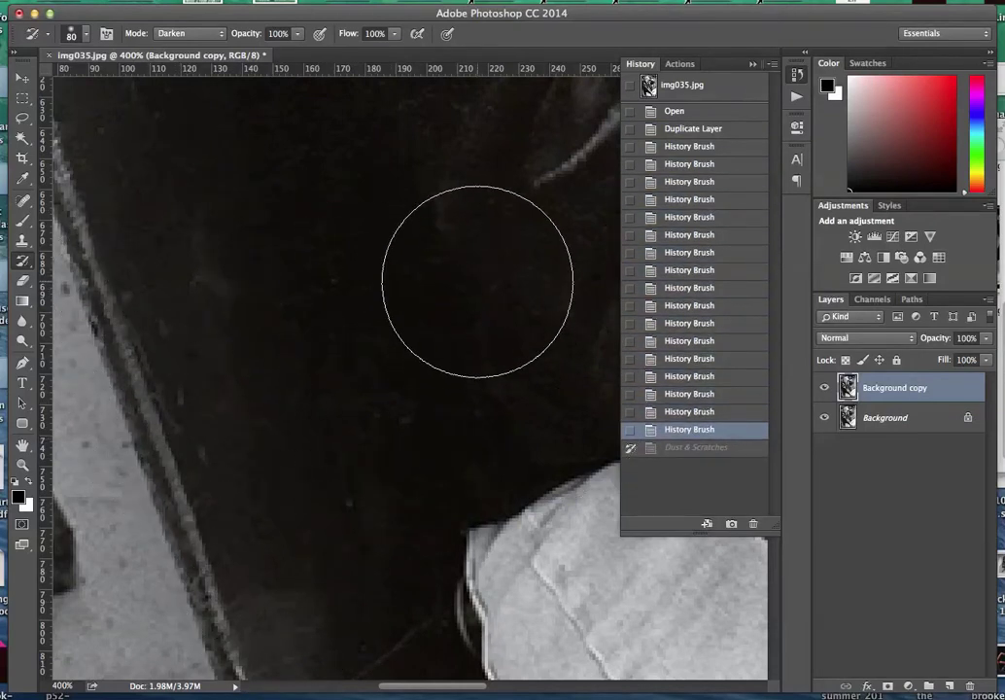
{"action": "left_click", "coordinate": [433, 320]}
{"action": "left_click", "coordinate": [370, 449]}
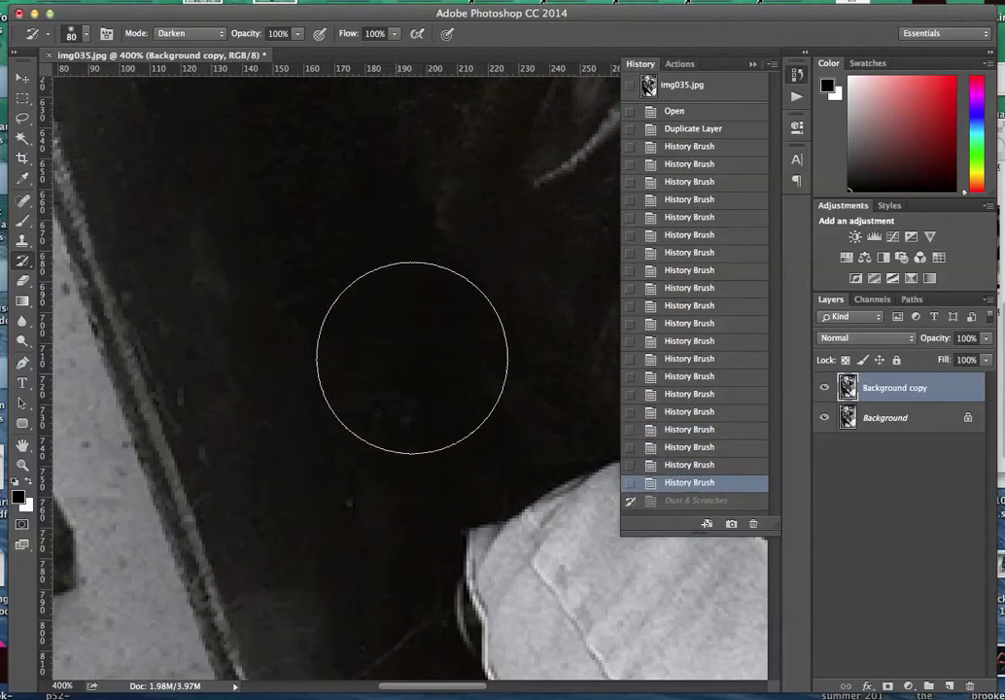
{"action": "left_click", "coordinate": [410, 364]}
Step: Clear the remaining light specks in the jacket fold and near the lower-left edge
{"action": "left_click_drag", "start_coordinate": [396, 263], "coordinate": [508, 631]}
{"action": "left_click", "coordinate": [358, 463]}
{"action": "left_click", "coordinate": [239, 333]}
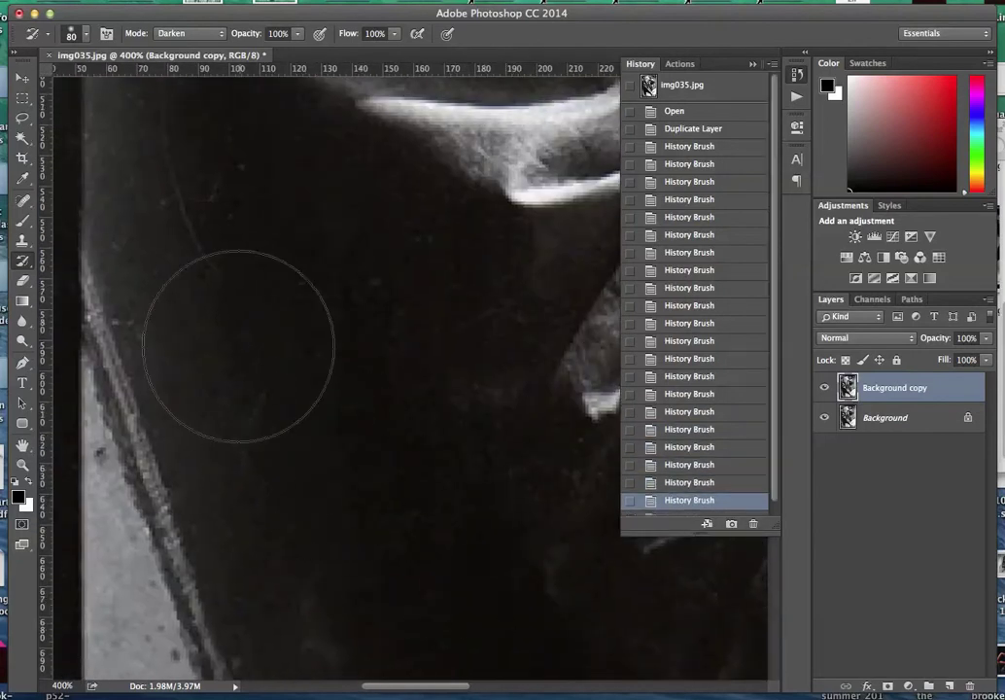
{"action": "left_click", "coordinate": [186, 198]}
{"action": "left_click", "coordinate": [198, 381]}
{"action": "left_click", "coordinate": [251, 465]}
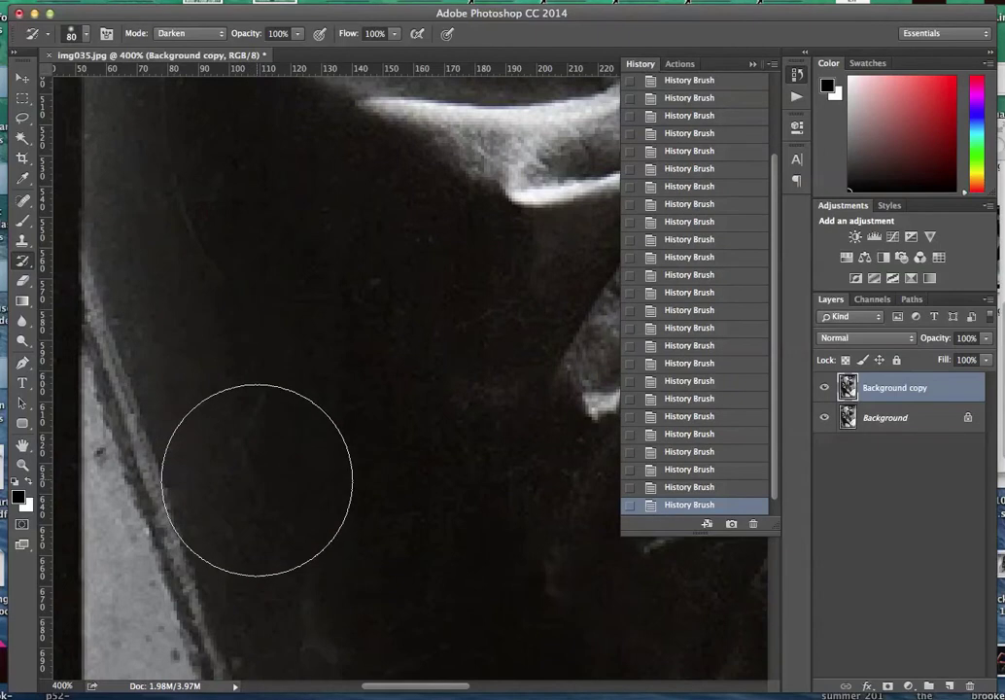
{"action": "left_click", "coordinate": [297, 447]}
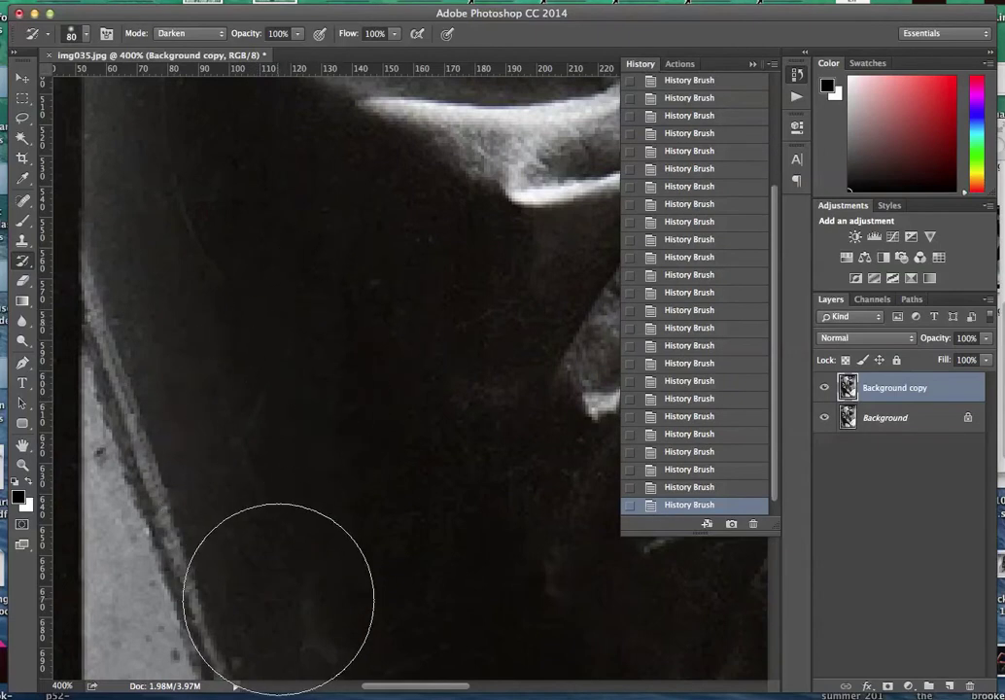
{"action": "left_click", "coordinate": [325, 539]}
{"action": "left_click_drag", "start_coordinate": [355, 343], "coordinate": [472, 657]}
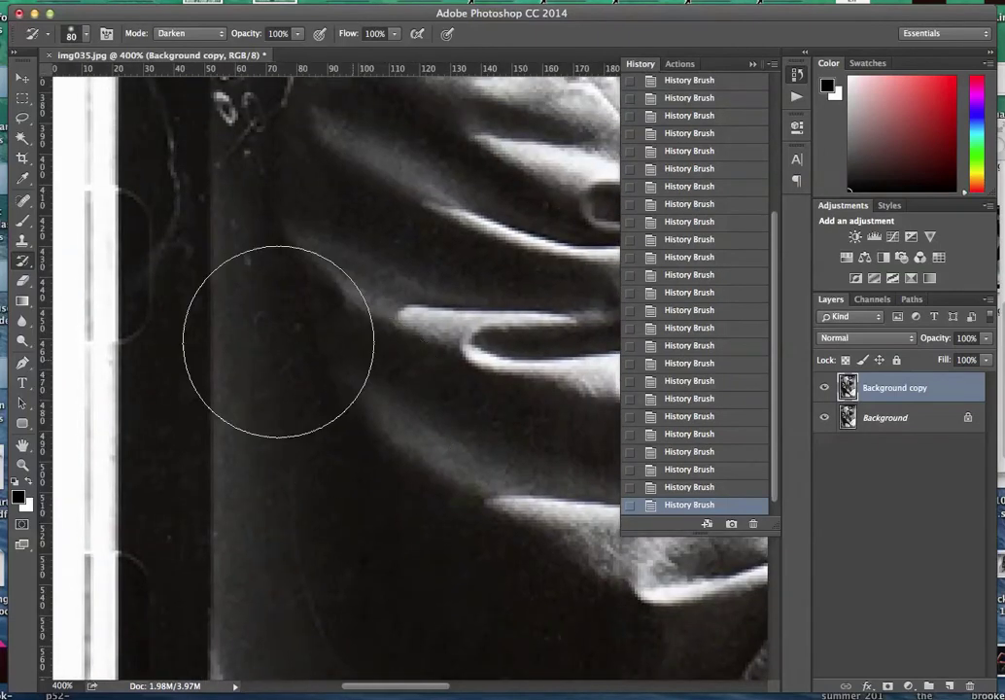
{"action": "left_click_drag", "start_coordinate": [377, 241], "coordinate": [450, 583]}
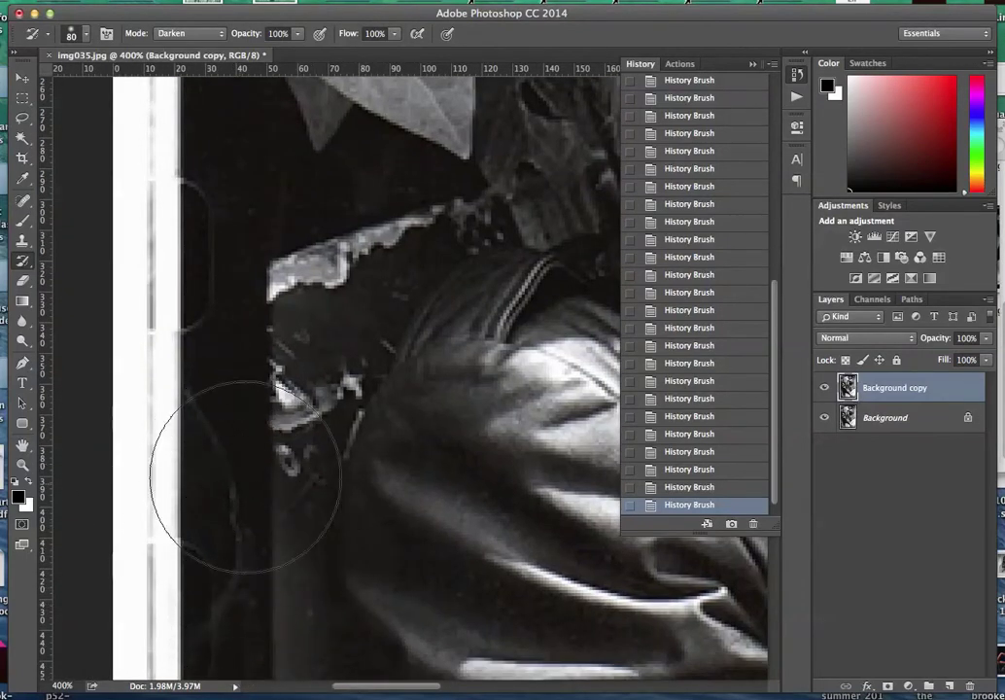
{"action": "left_click_drag", "start_coordinate": [435, 399], "coordinate": [368, 607]}
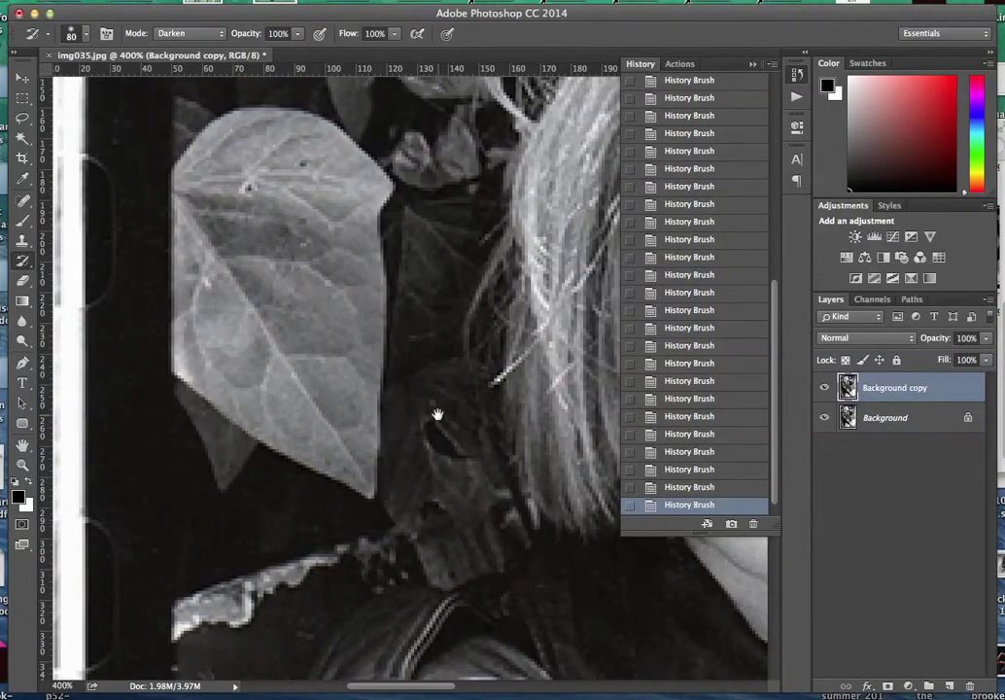
{"action": "left_click_drag", "start_coordinate": [438, 415], "coordinate": [389, 698]}
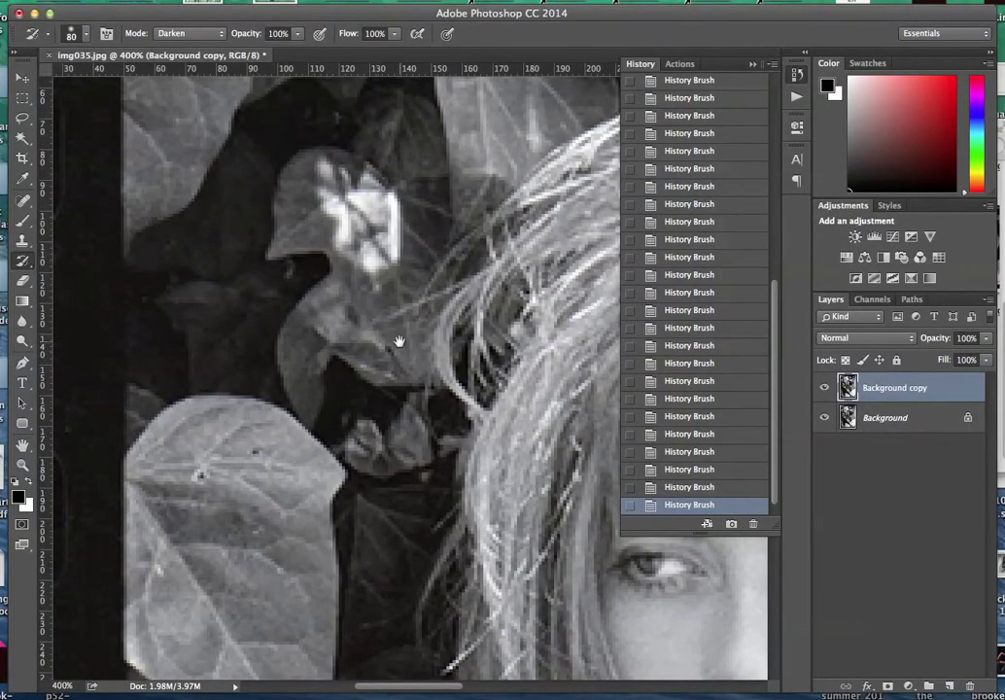
{"action": "mouse_move", "coordinate": [396, 336]}
{"action": "left_mouse_down"}
{"action": "mouse_move", "coordinate": [292, 550]}
{"action": "mouse_move", "coordinate": [180, 420]}
{"action": "mouse_move", "coordinate": [195, 214]}
{"action": "left_mouse_up"}
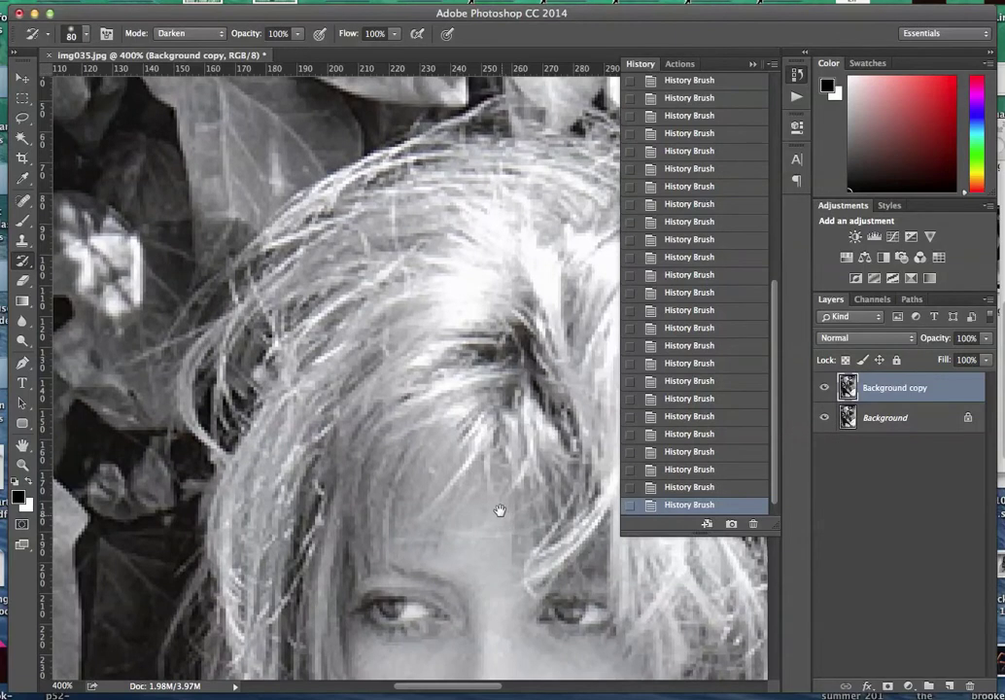
{"action": "left_click_drag", "start_coordinate": [498, 512], "coordinate": [55, 291]}
{"action": "left_click_drag", "start_coordinate": [564, 408], "coordinate": [117, 321]}
{"action": "mouse_move", "coordinate": [384, 434]}
{"action": "left_mouse_down"}
{"action": "mouse_move", "coordinate": [206, 330]}
{"action": "mouse_move", "coordinate": [130, 331]}
{"action": "mouse_move", "coordinate": [135, 386]}
{"action": "mouse_move", "coordinate": [200, 496]}
{"action": "mouse_move", "coordinate": [275, 532]}
{"action": "mouse_move", "coordinate": [292, 242]}
{"action": "mouse_move", "coordinate": [364, 505]}
{"action": "left_mouse_up"}
{"action": "left_click_drag", "start_coordinate": [381, 455], "coordinate": [460, 203]}
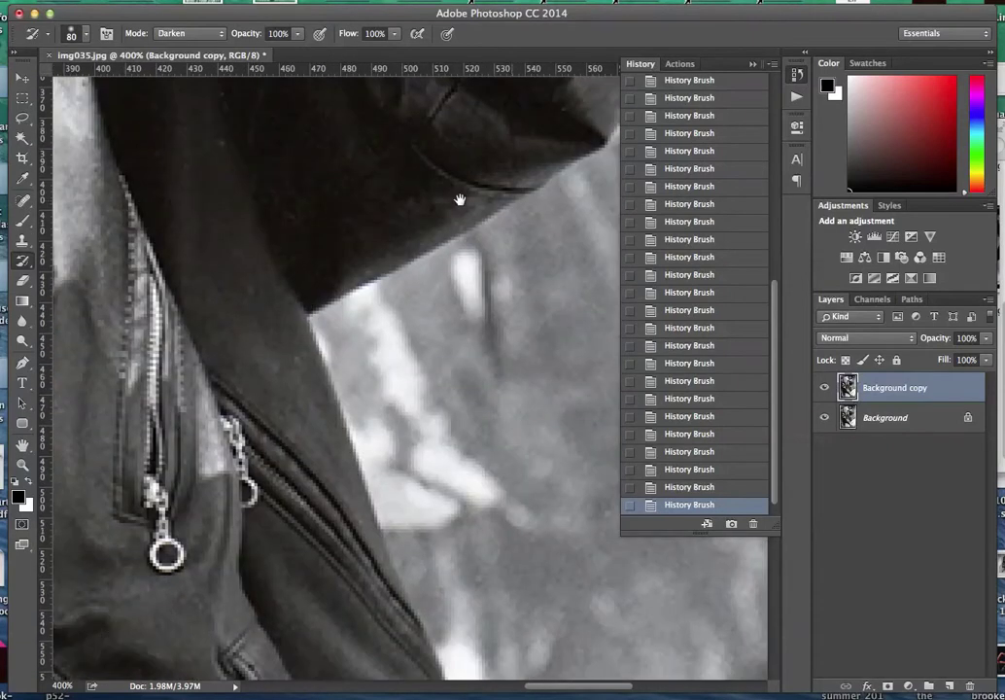
{"action": "mouse_move", "coordinate": [437, 605]}
{"action": "left_mouse_down"}
{"action": "mouse_move", "coordinate": [456, 400]}
{"action": "mouse_move", "coordinate": [442, 284]}
{"action": "left_mouse_up"}
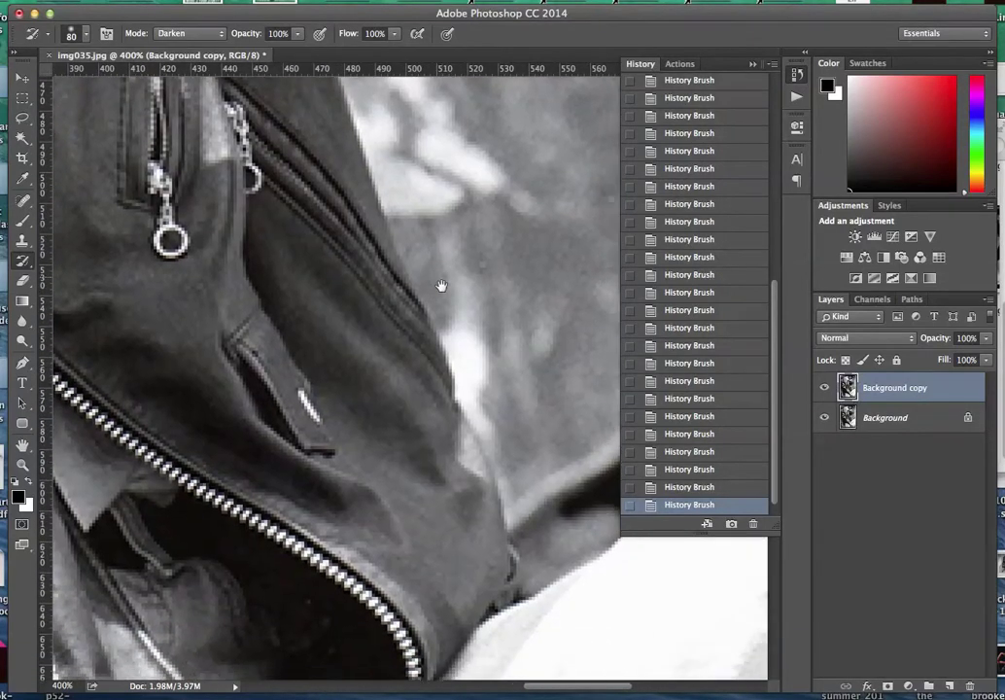
{"action": "left_click_drag", "start_coordinate": [494, 372], "coordinate": [173, 358]}
{"action": "left_click_drag", "start_coordinate": [277, 498], "coordinate": [290, 259]}
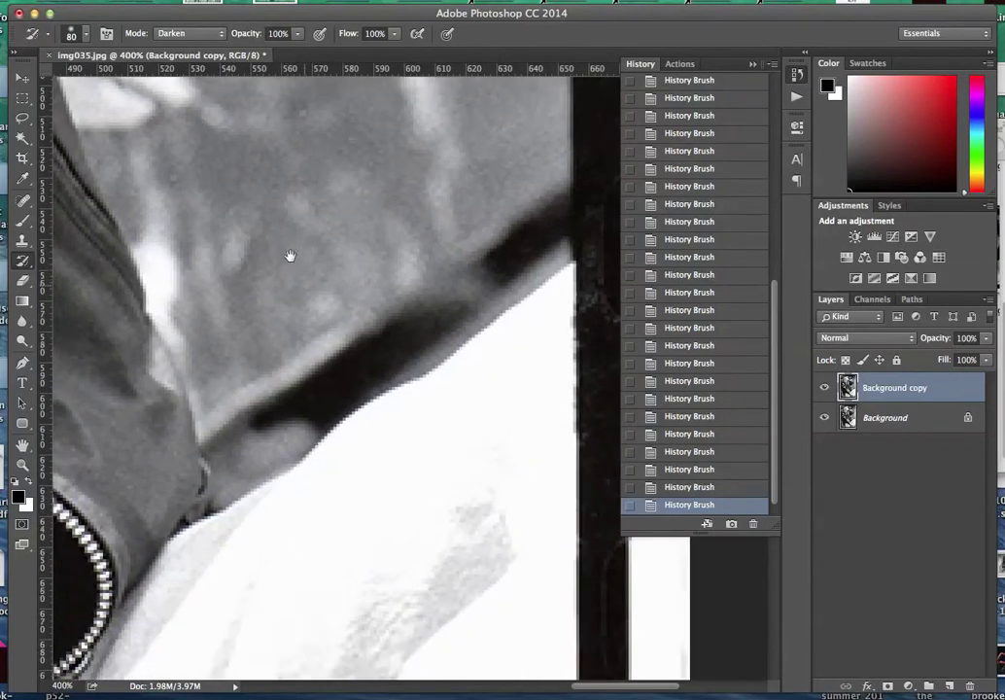
{"action": "left_click_drag", "start_coordinate": [316, 559], "coordinate": [343, 274]}
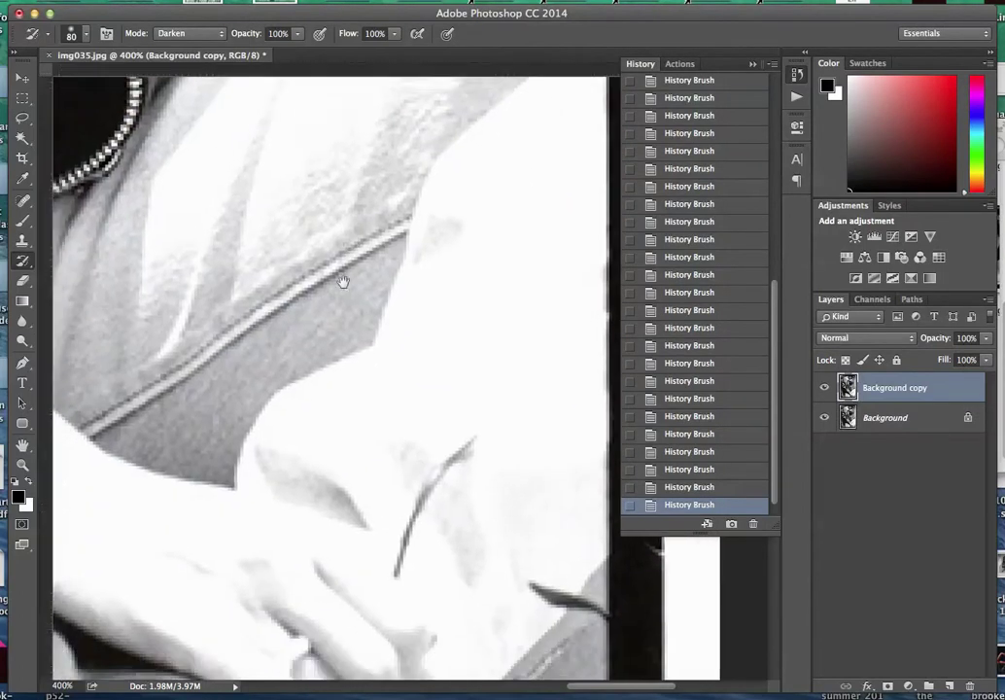
{"action": "left_click_drag", "start_coordinate": [280, 559], "coordinate": [313, 326]}
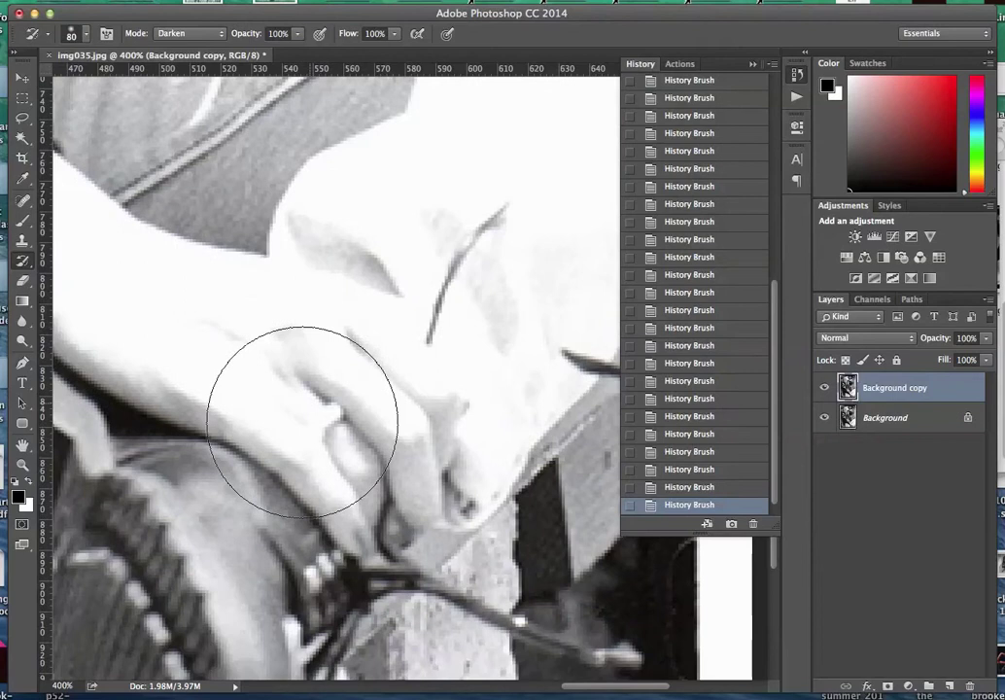
{"action": "left_click_drag", "start_coordinate": [277, 550], "coordinate": [282, 447]}
{"action": "left_click_drag", "start_coordinate": [58, 321], "coordinate": [389, 486]}
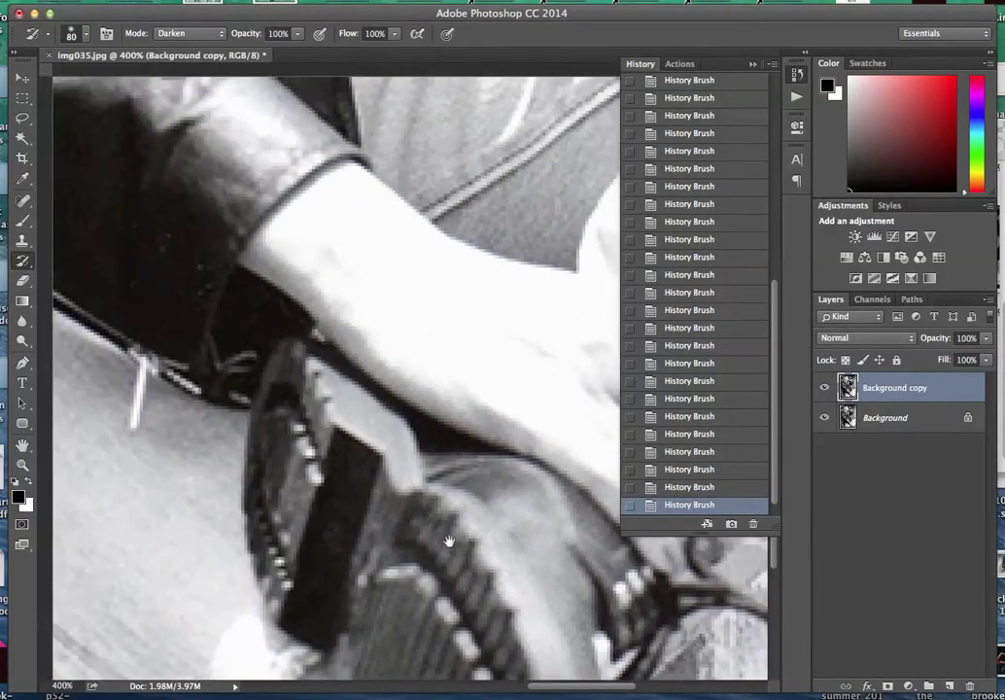
{"action": "mouse_move", "coordinate": [185, 487]}
{"action": "left_mouse_down"}
{"action": "mouse_move", "coordinate": [332, 530]}
{"action": "mouse_move", "coordinate": [408, 613]}
{"action": "left_mouse_up"}
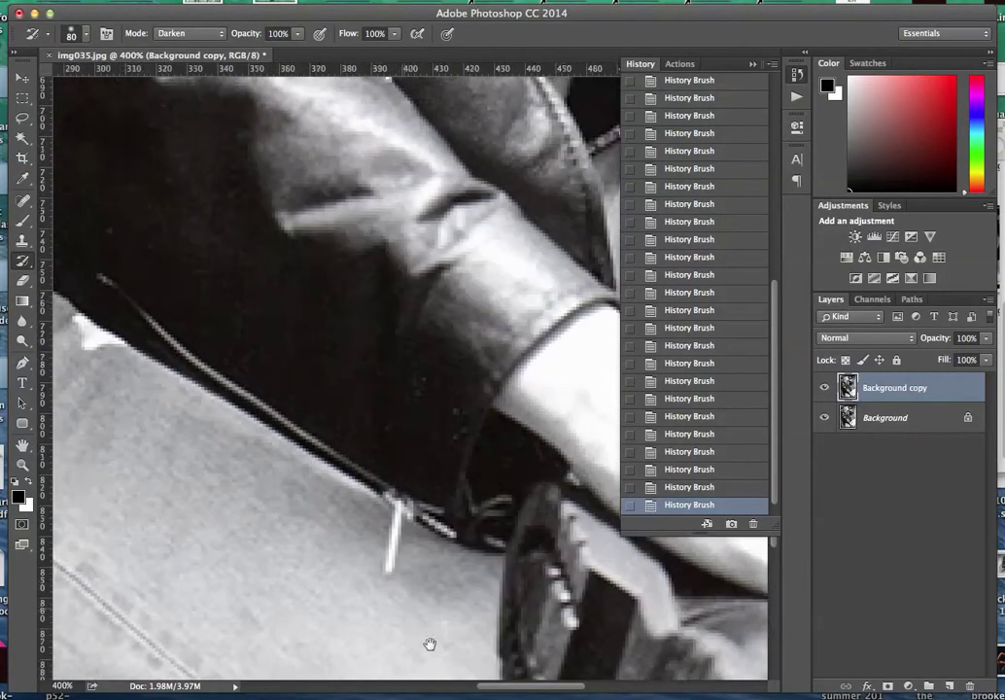
{"action": "left_click_drag", "start_coordinate": [305, 348], "coordinate": [316, 651]}
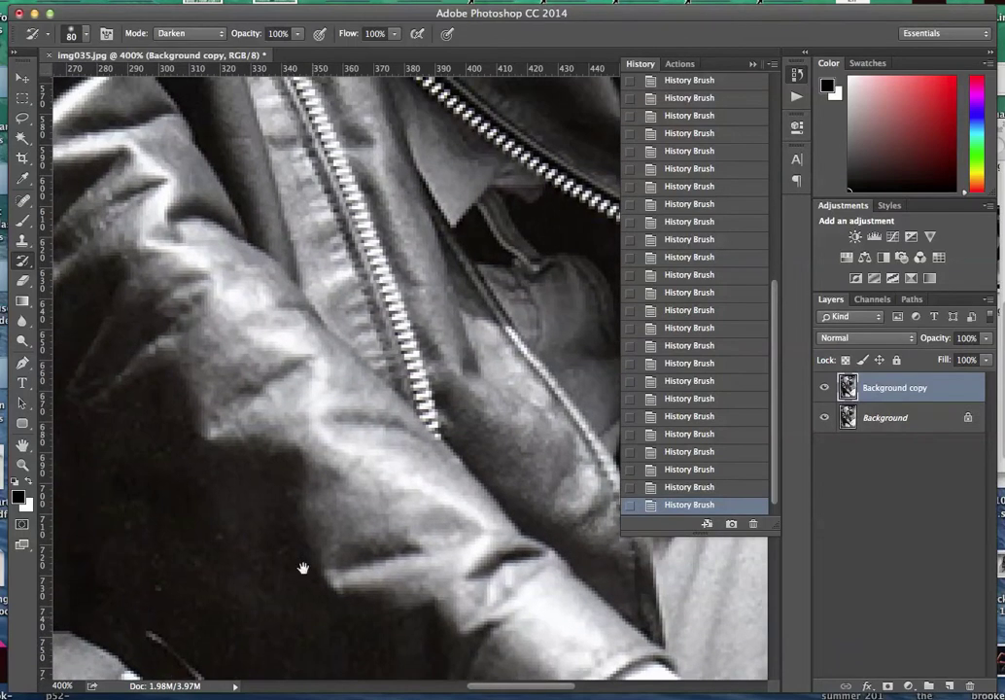
{"action": "left_click_drag", "start_coordinate": [254, 335], "coordinate": [407, 612]}
{"action": "left_click_drag", "start_coordinate": [247, 314], "coordinate": [329, 585]}
{"action": "left_click_drag", "start_coordinate": [252, 363], "coordinate": [453, 574]}
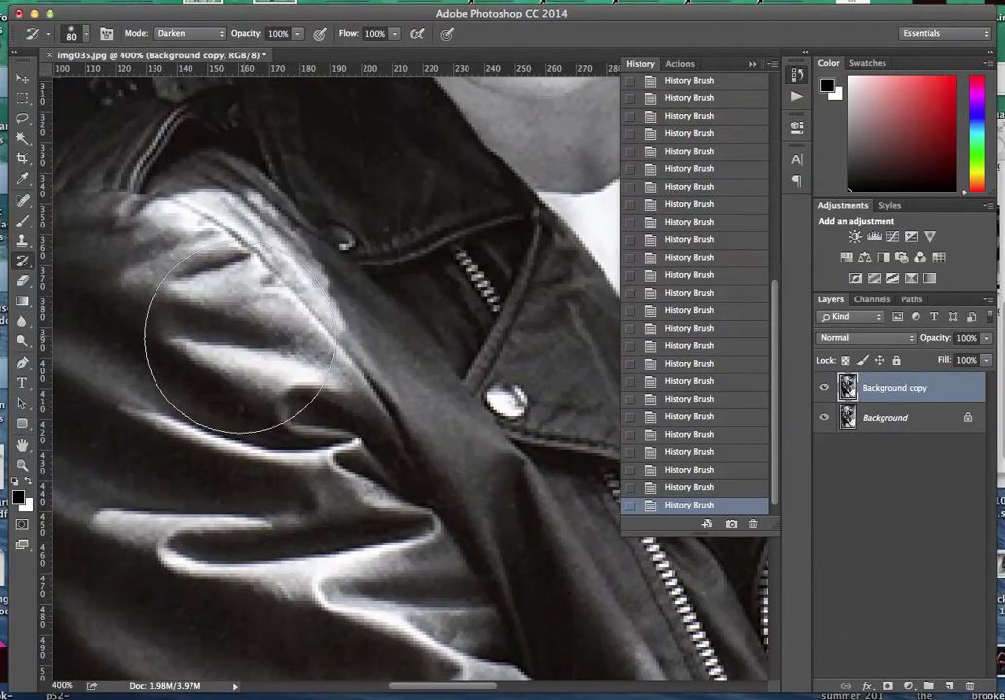
{"action": "left_click_drag", "start_coordinate": [422, 518], "coordinate": [398, 480]}
{"action": "left_click_drag", "start_coordinate": [214, 296], "coordinate": [399, 491]}
{"action": "left_click_drag", "start_coordinate": [276, 307], "coordinate": [422, 501]}
{"action": "mouse_move", "coordinate": [426, 354]}
{"action": "left_mouse_down"}
{"action": "mouse_move", "coordinate": [449, 472]}
{"action": "mouse_move", "coordinate": [433, 591]}
{"action": "left_mouse_up"}
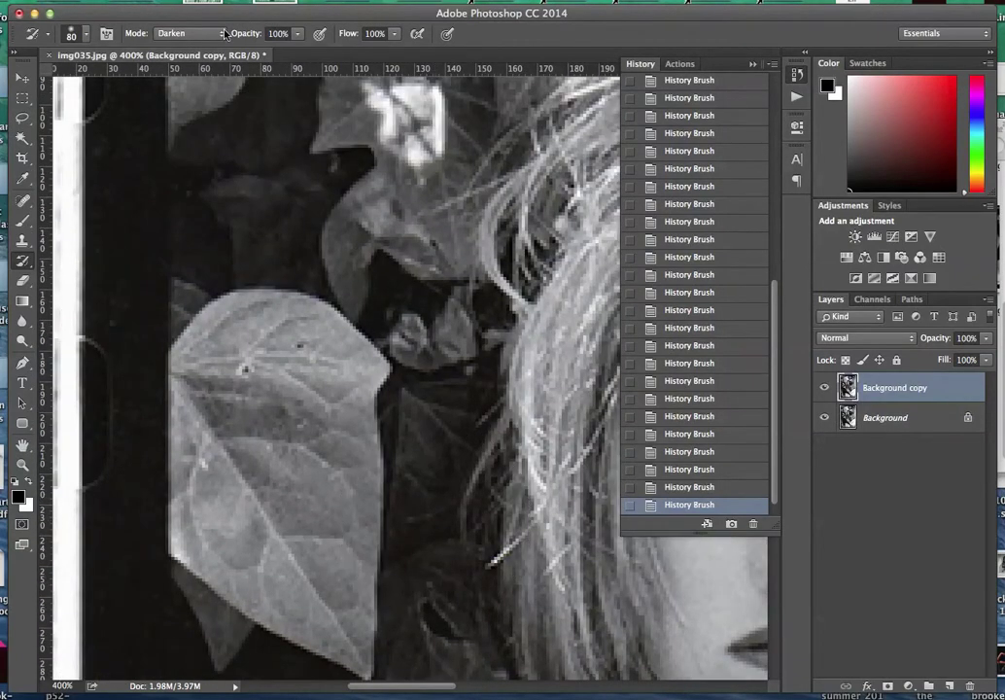
{"action": "left_click", "coordinate": [184, 31]}
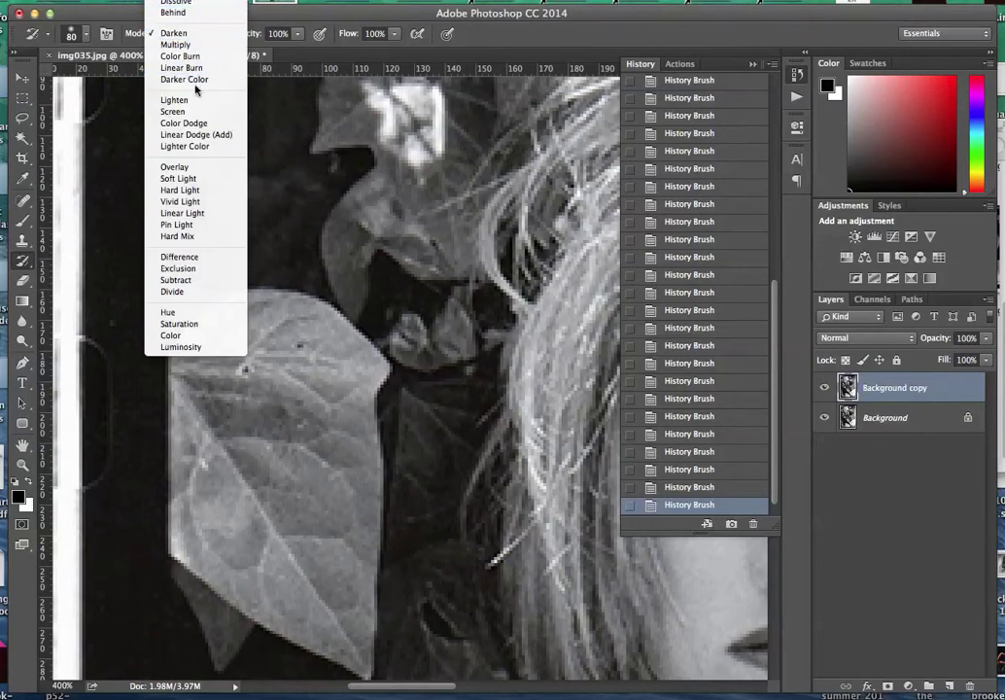
Step: Switch the History Brush to Lighten mode and paint out dark spots on the leaf
{"action": "left_click", "coordinate": [194, 101]}
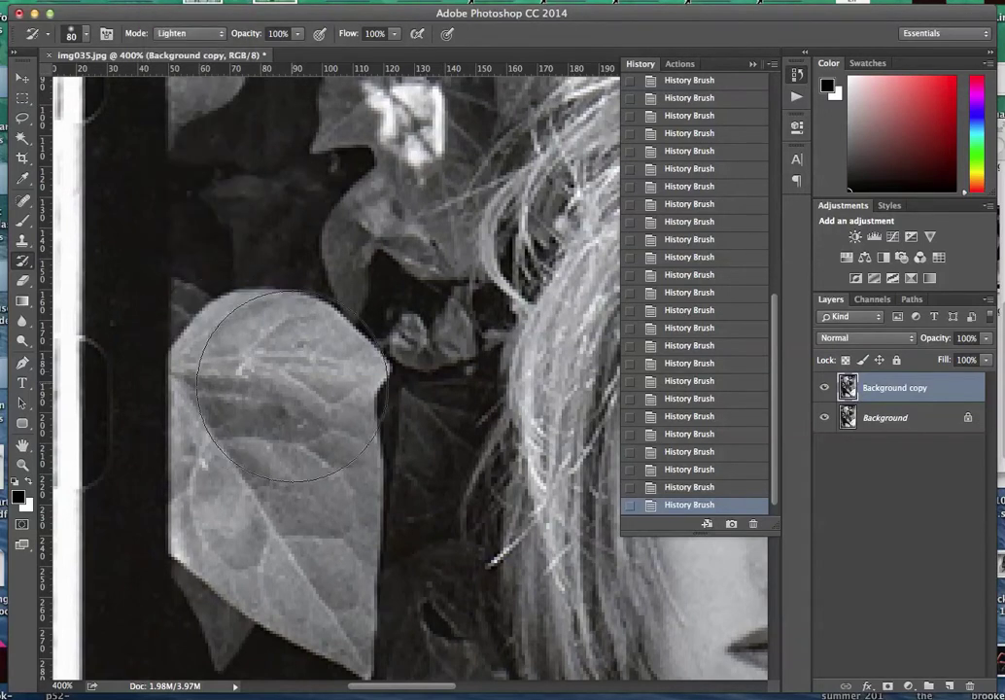
{"action": "left_click_drag", "start_coordinate": [384, 253], "coordinate": [389, 226]}
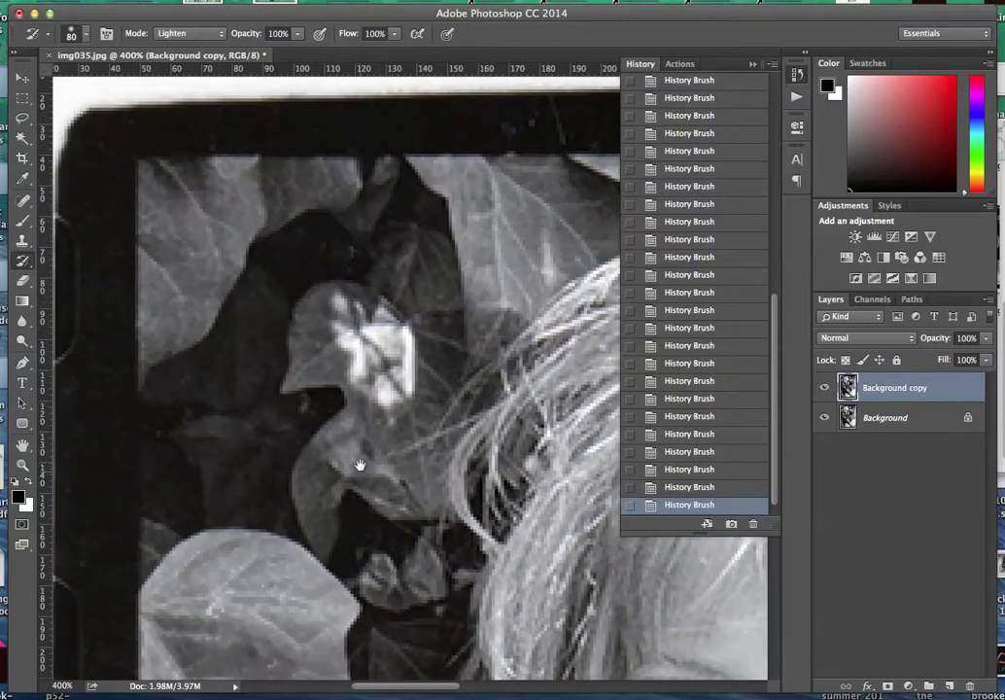
{"action": "left_click_drag", "start_coordinate": [359, 466], "coordinate": [351, 314]}
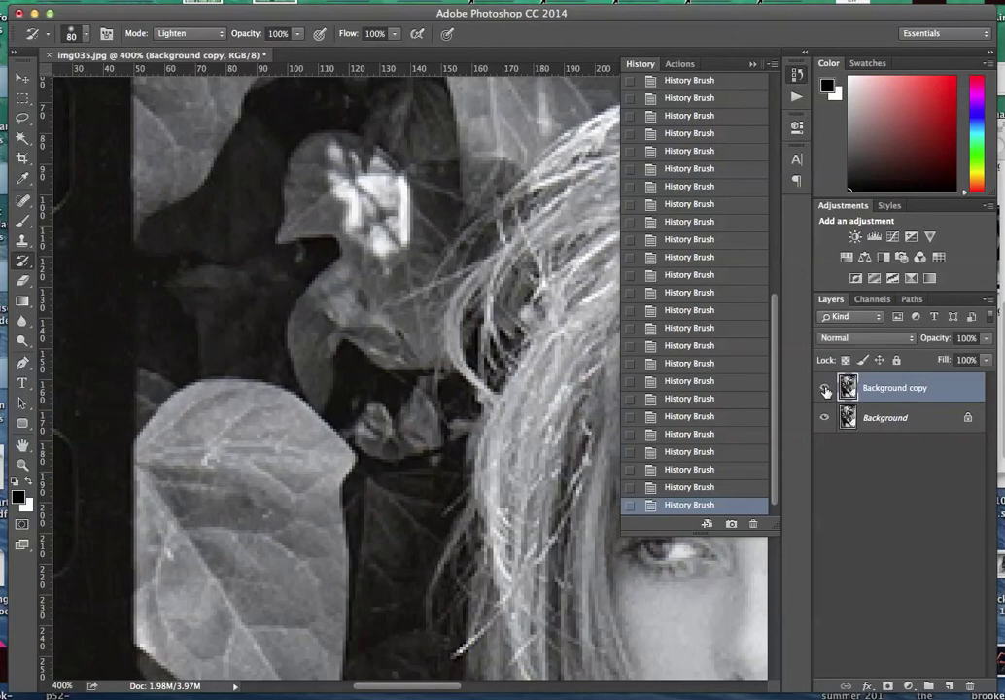
{"action": "left_click", "coordinate": [826, 389]}
{"action": "left_click", "coordinate": [825, 389]}
{"action": "scroll", "coordinate": [377, 672], "scroll_direction": "down", "scroll_amount": 5}
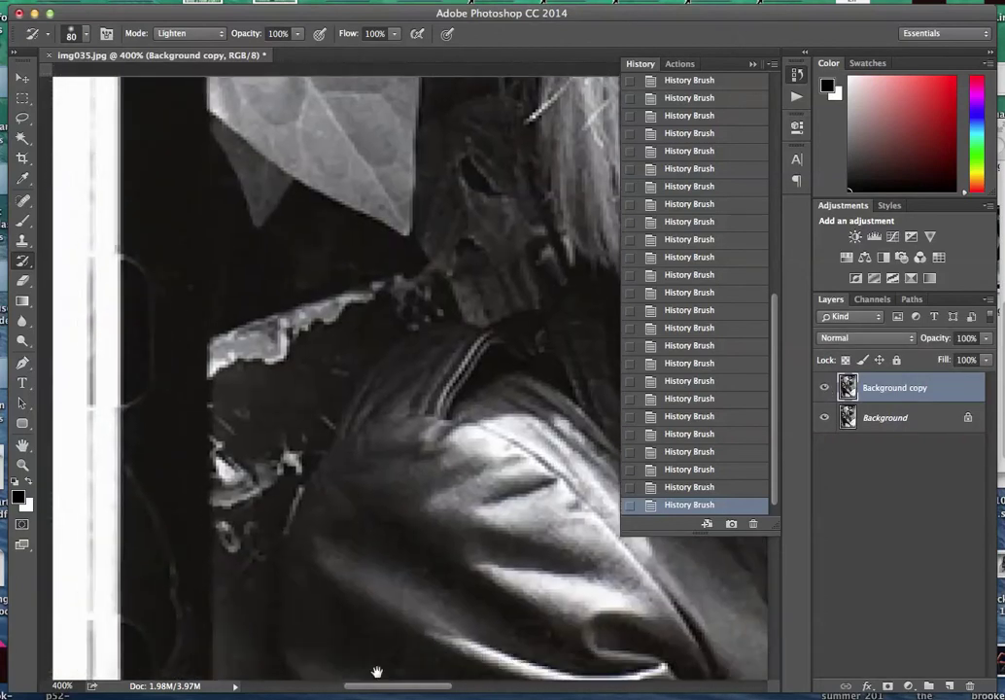
{"action": "scroll", "coordinate": [377, 673], "scroll_direction": "down", "scroll_amount": 2}
{"action": "scroll", "coordinate": [366, 585], "scroll_direction": "down", "scroll_amount": 5}
{"action": "scroll", "coordinate": [334, 348], "scroll_direction": "down", "scroll_amount": 3}
{"action": "scroll", "coordinate": [378, 523], "scroll_direction": "down", "scroll_amount": 1}
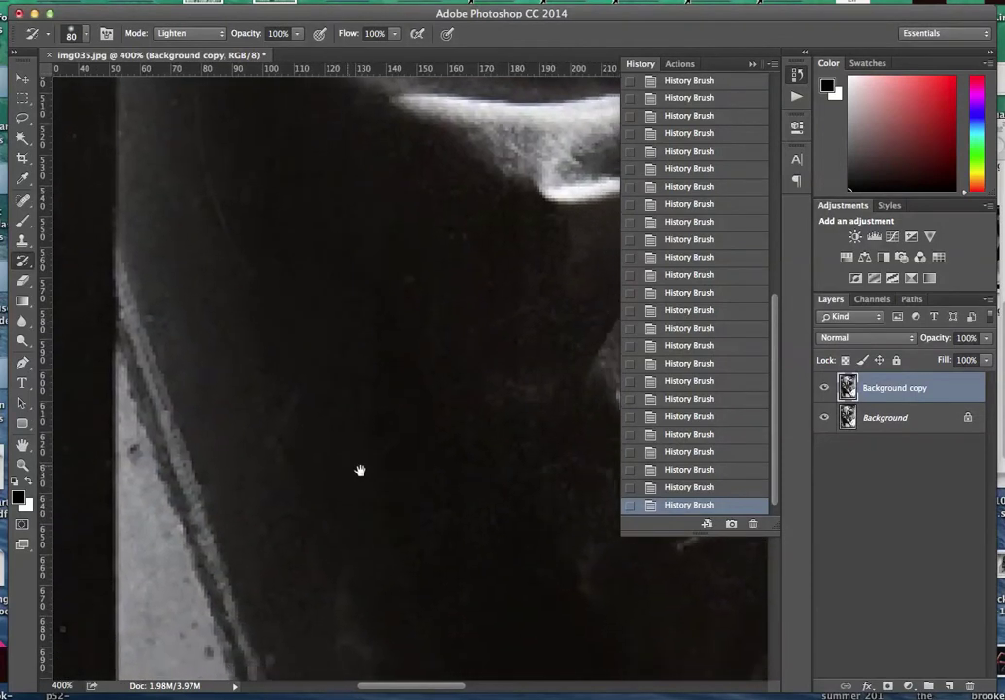
{"action": "left_click_drag", "start_coordinate": [360, 471], "coordinate": [386, 379]}
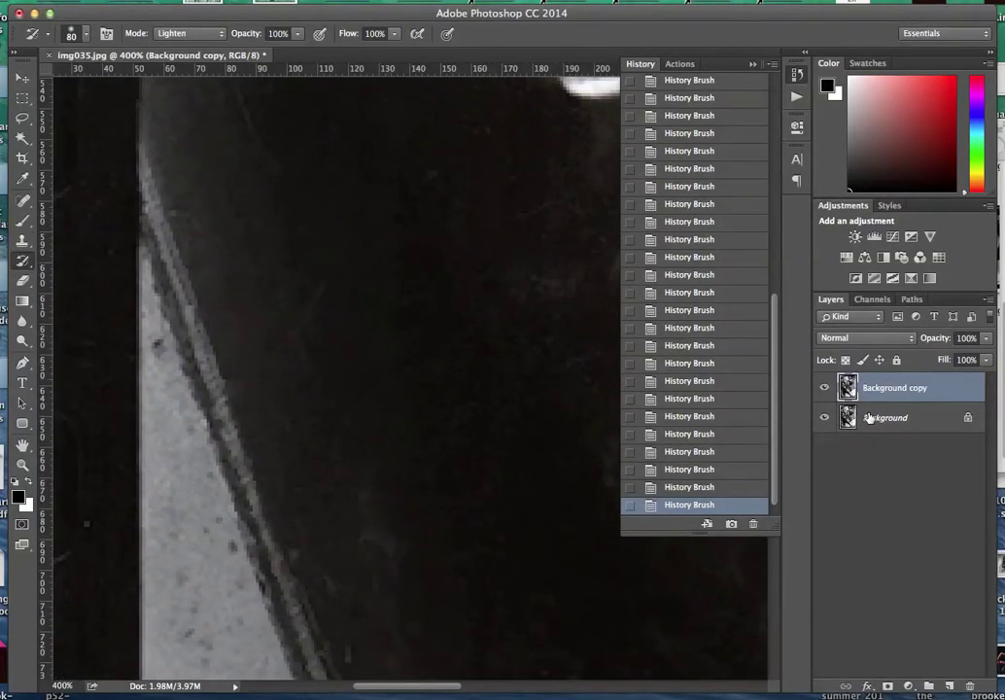
{"action": "left_click", "coordinate": [824, 388]}
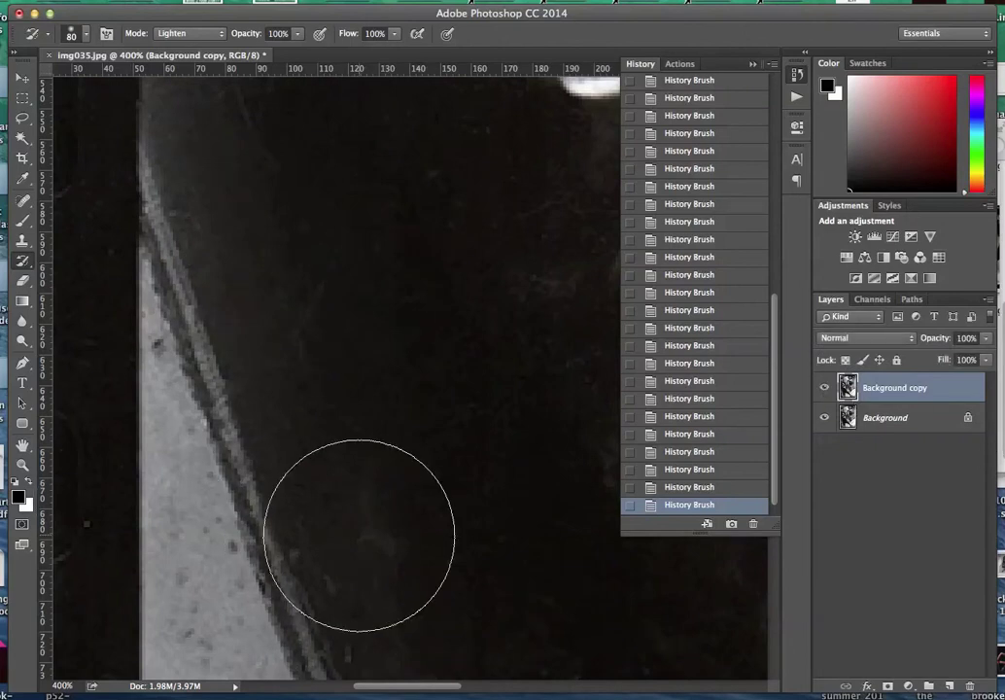
Step: Fit the entire cleaned portrait in the window with a Hand tool double-click
{"action": "double_click", "coordinate": [20, 446]}
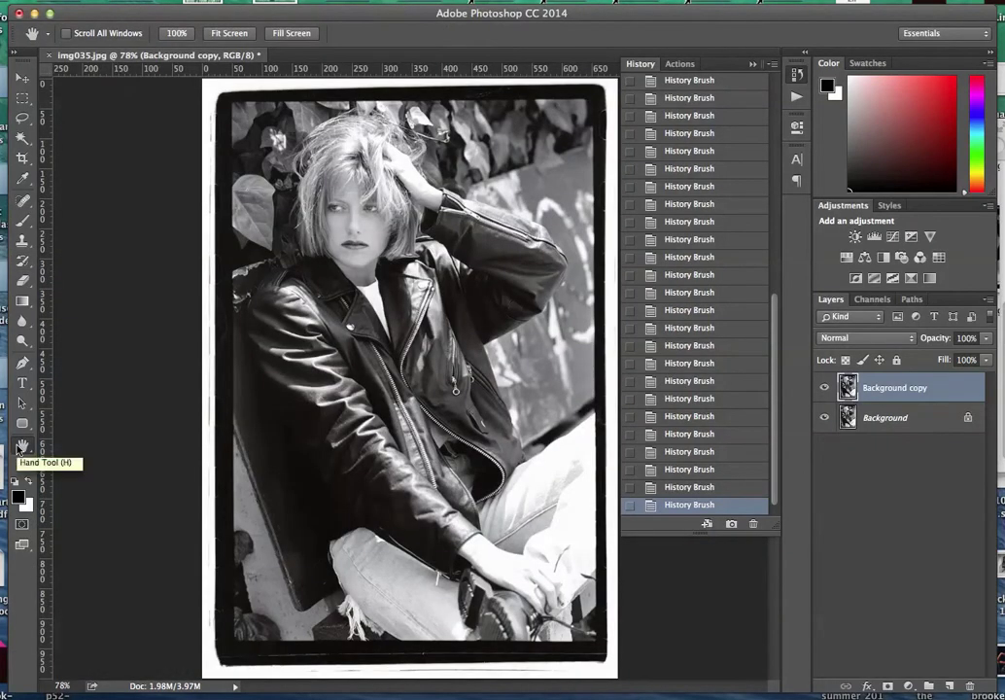